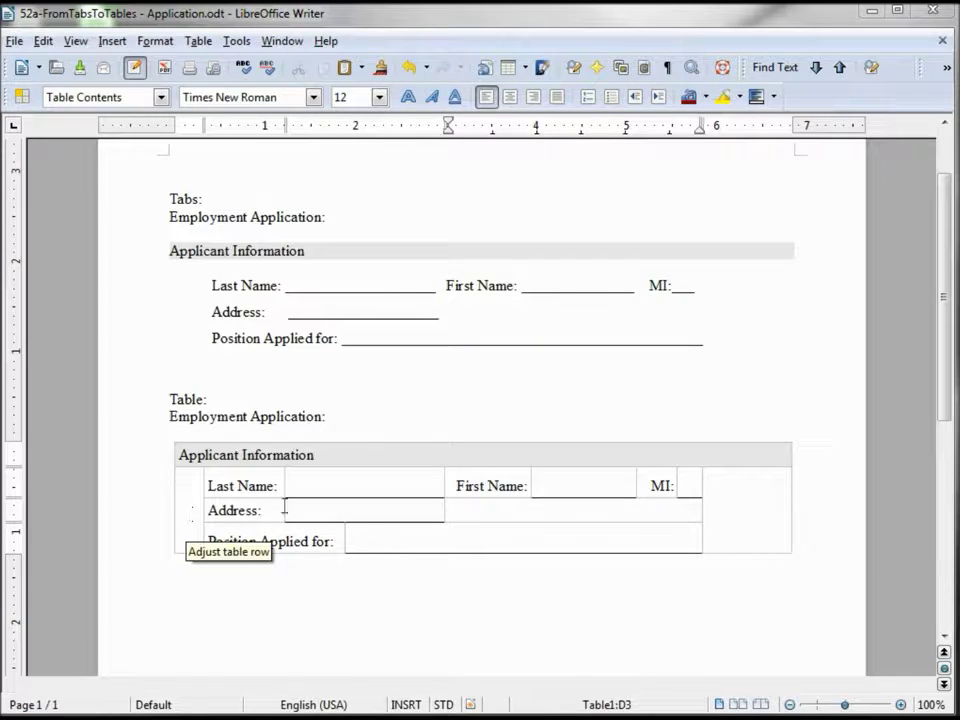
Protect all cells of the Applicant Information table, from the heading row through the Position Applied for row.
click(341, 541)
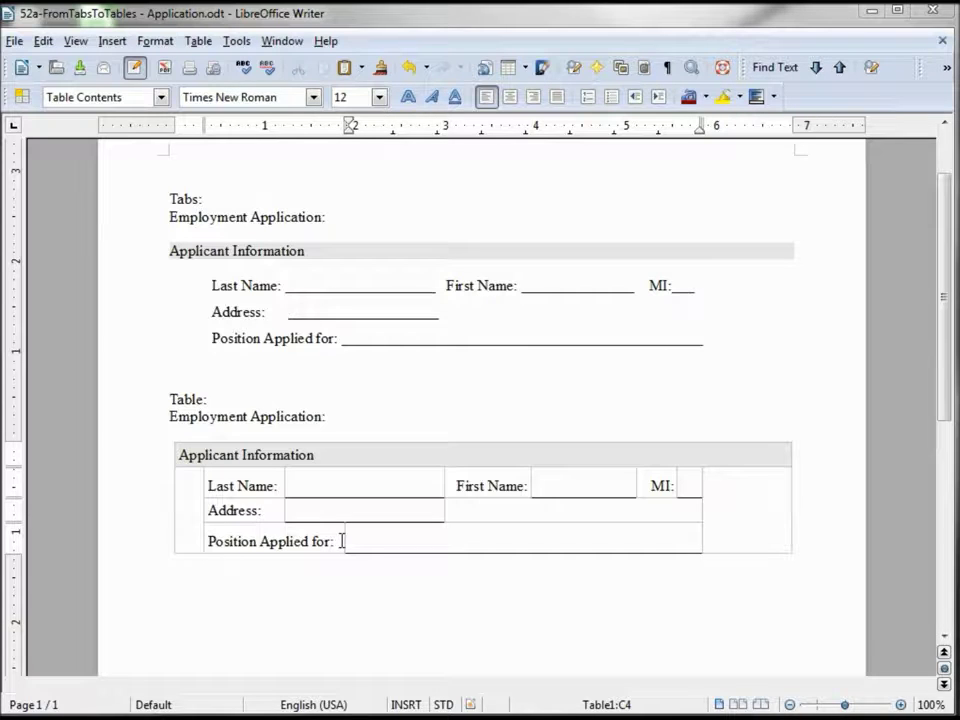
click(326, 505)
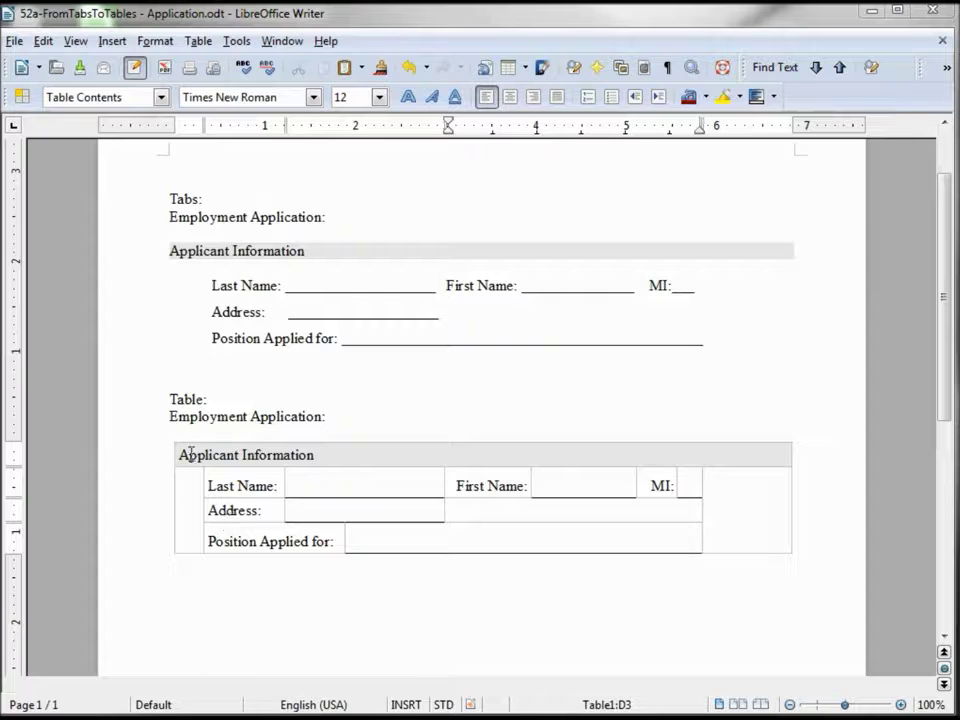
drag(183, 452, 516, 516)
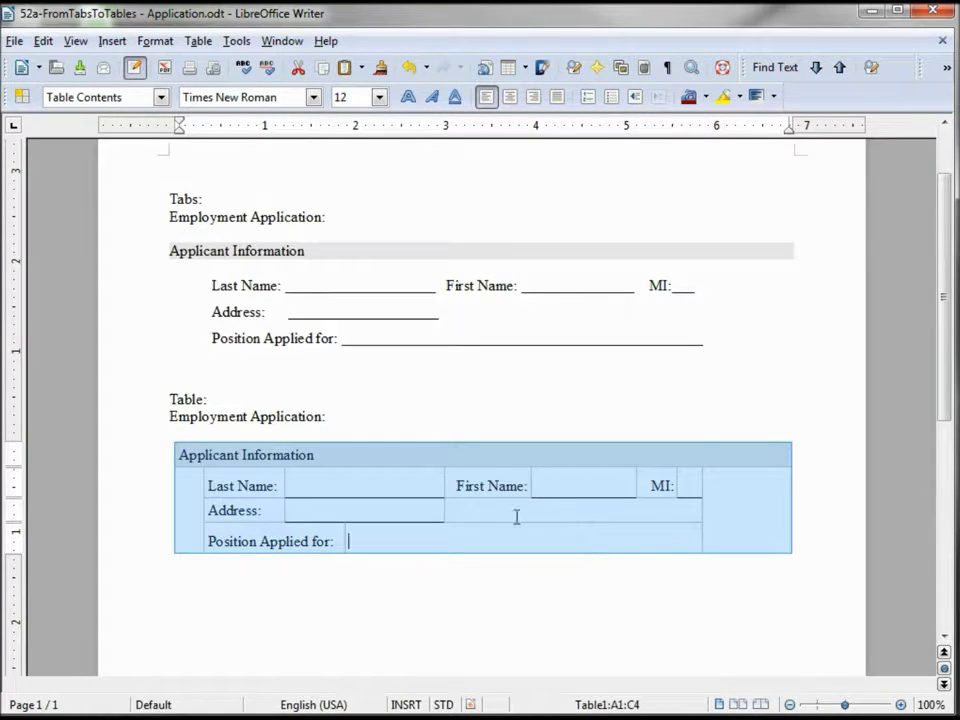
right_click(516, 519)
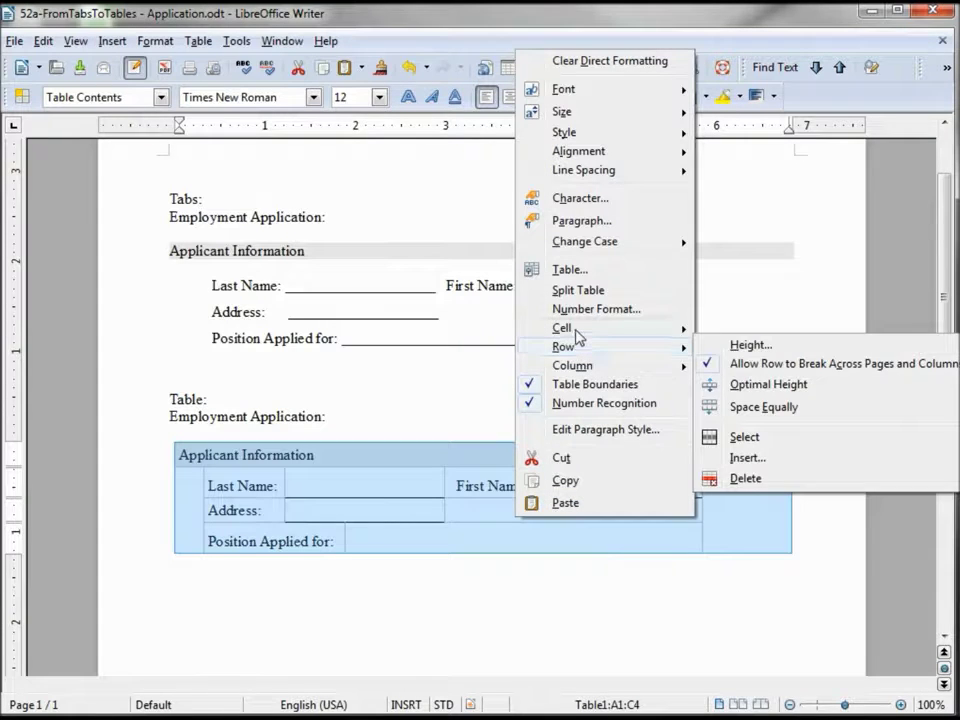
mouse_move(572, 331)
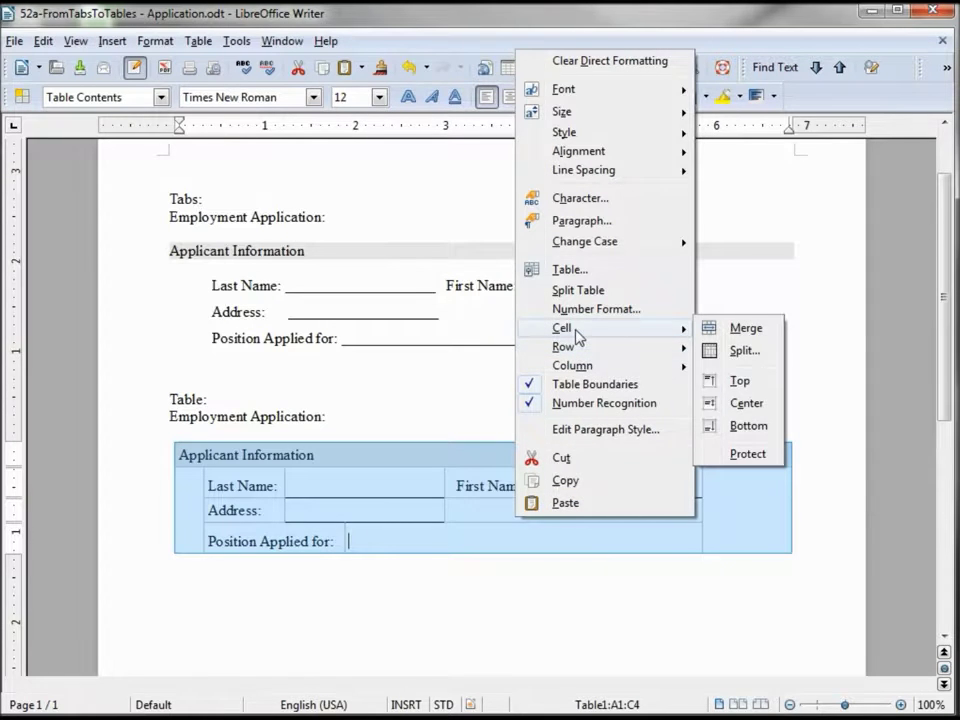
click(748, 454)
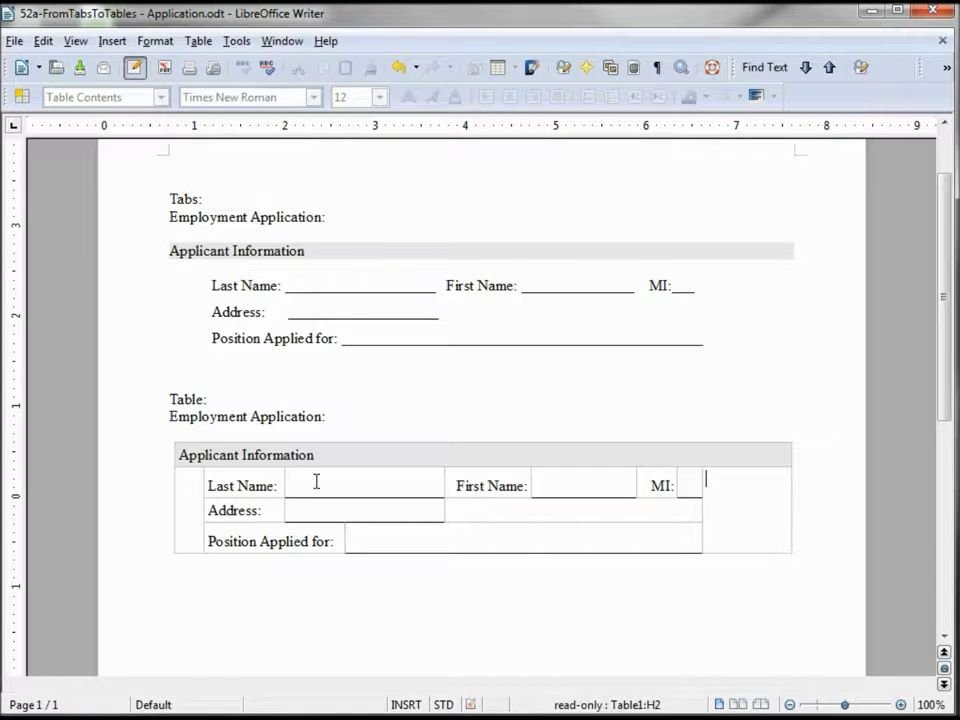
Unprotect the blank entry cells after Last Name, Address and Position Applied for in the Applicant Information table.
drag(316, 482, 323, 511)
right_click(323, 511)
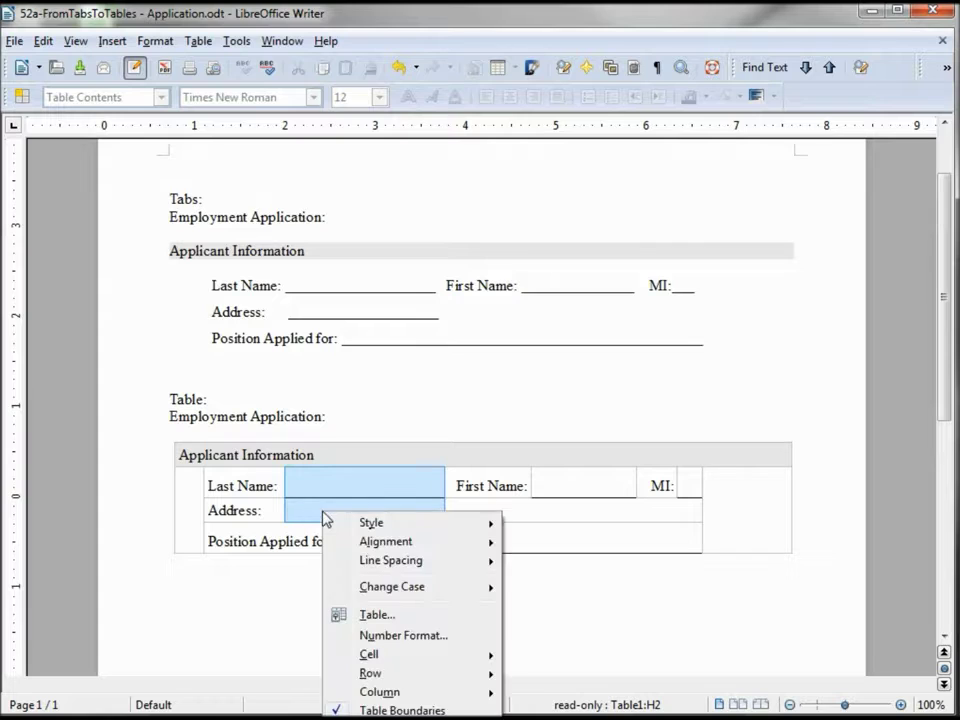
mouse_move(398, 659)
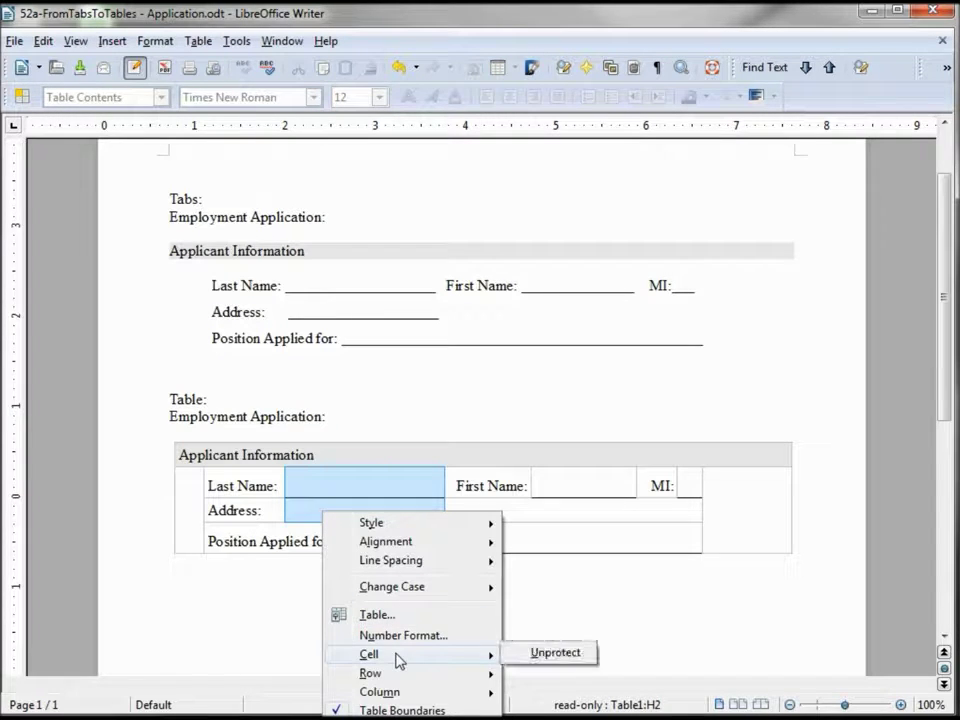
click(555, 652)
click(413, 542)
right_click(415, 546)
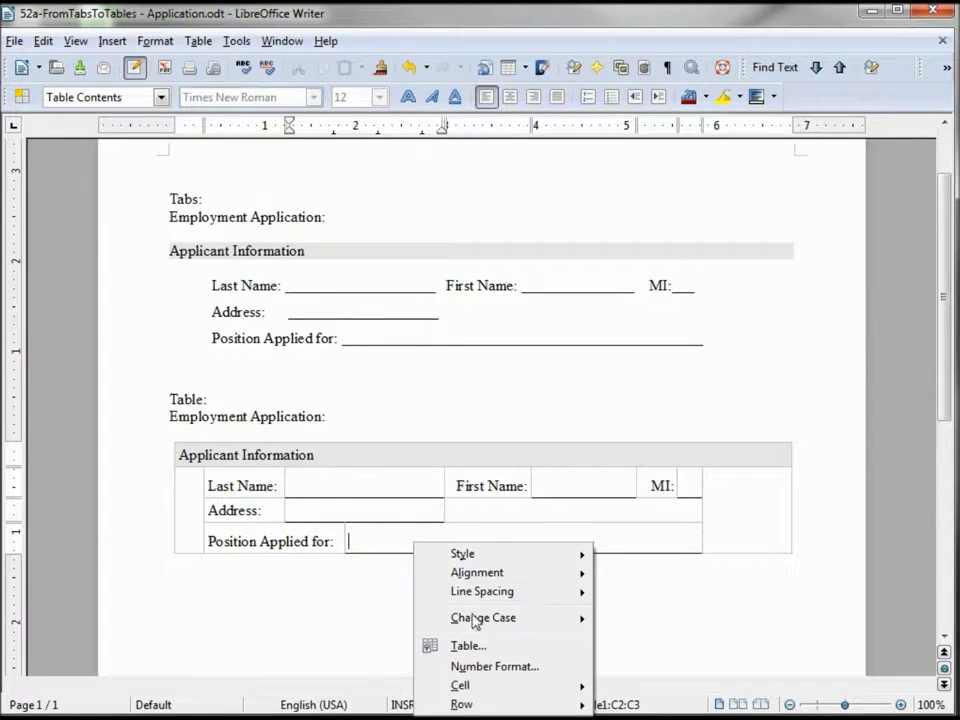
mouse_move(527, 688)
click(647, 685)
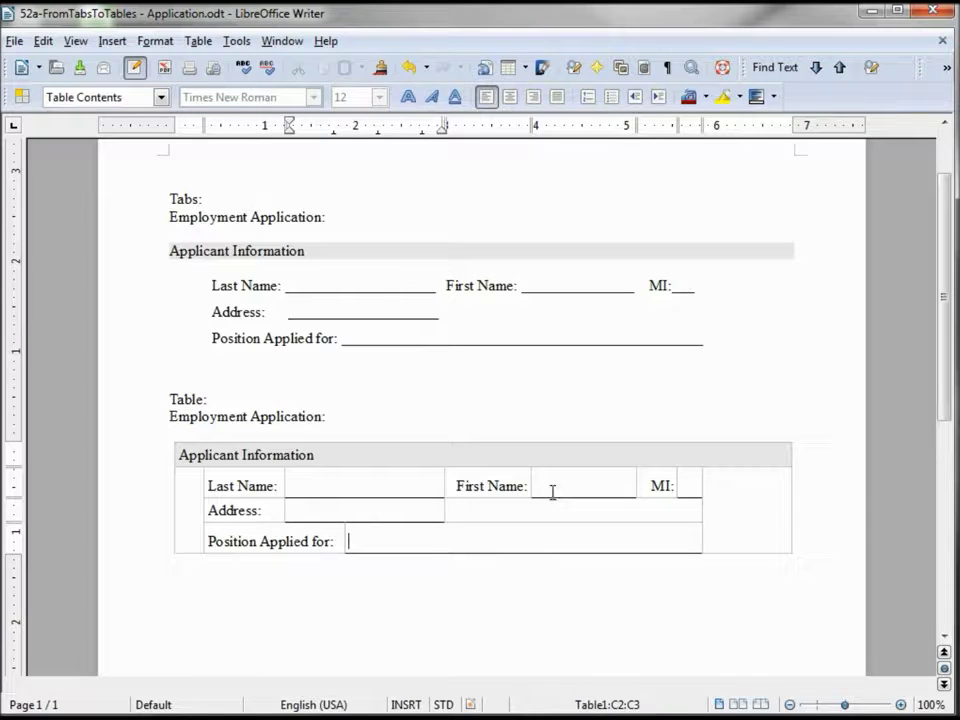
Unprotect the blank entry cells after First Name and MI in the Applicant Information table.
click(558, 487)
right_click(562, 487)
mouse_move(625, 630)
click(790, 627)
click(689, 486)
right_click(689, 485)
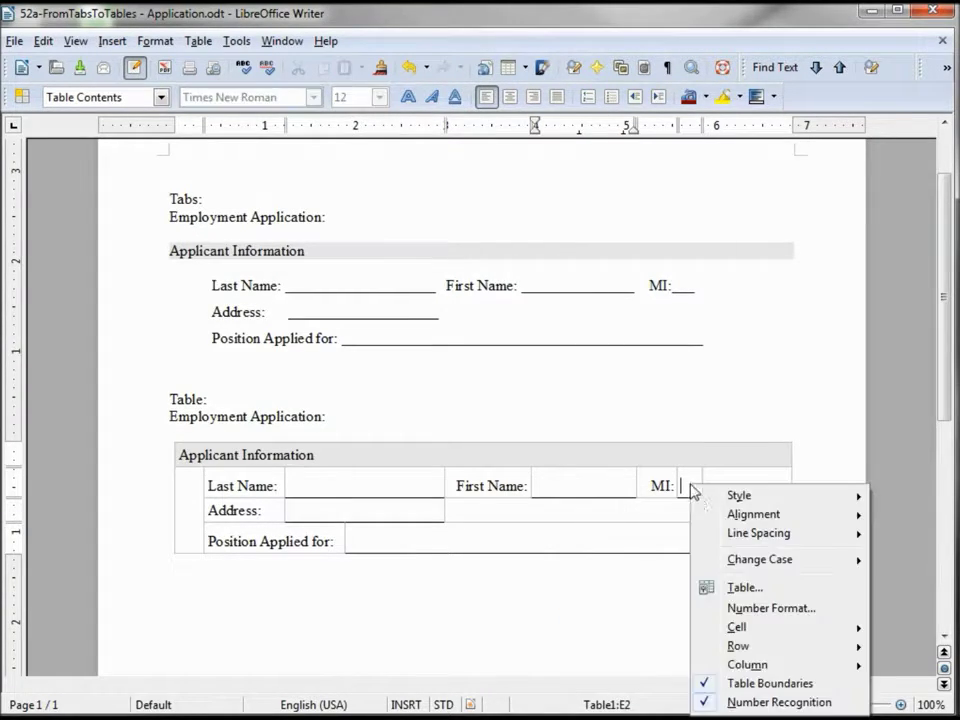
mouse_move(775, 628)
click(906, 628)
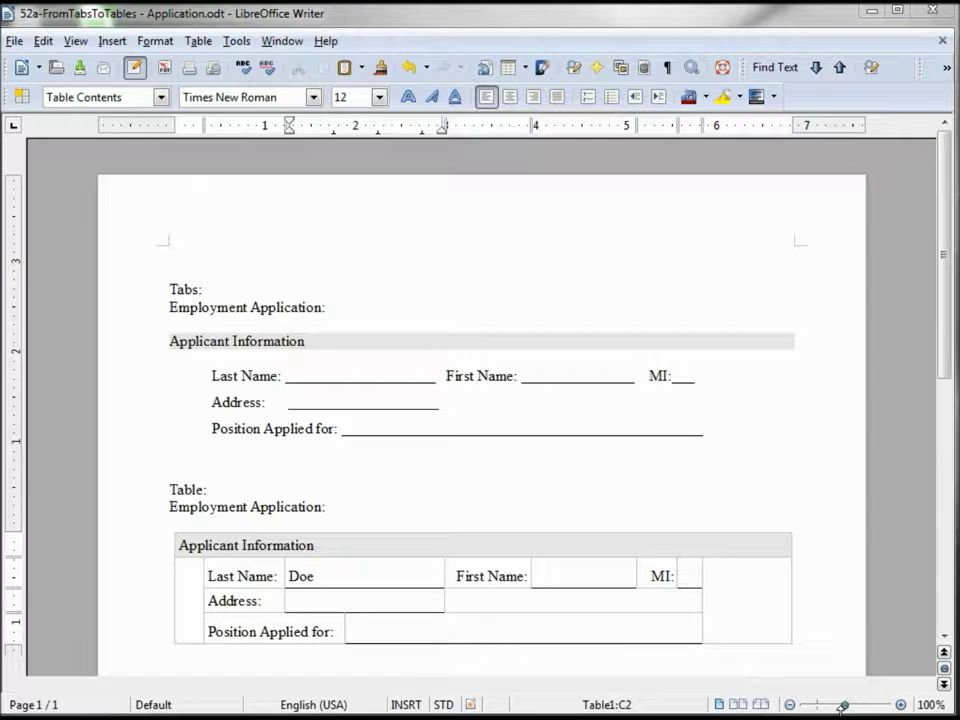
Review the cursor in protected areas setting in Writer's Formatting Aids options and accept the options.
click(236, 41)
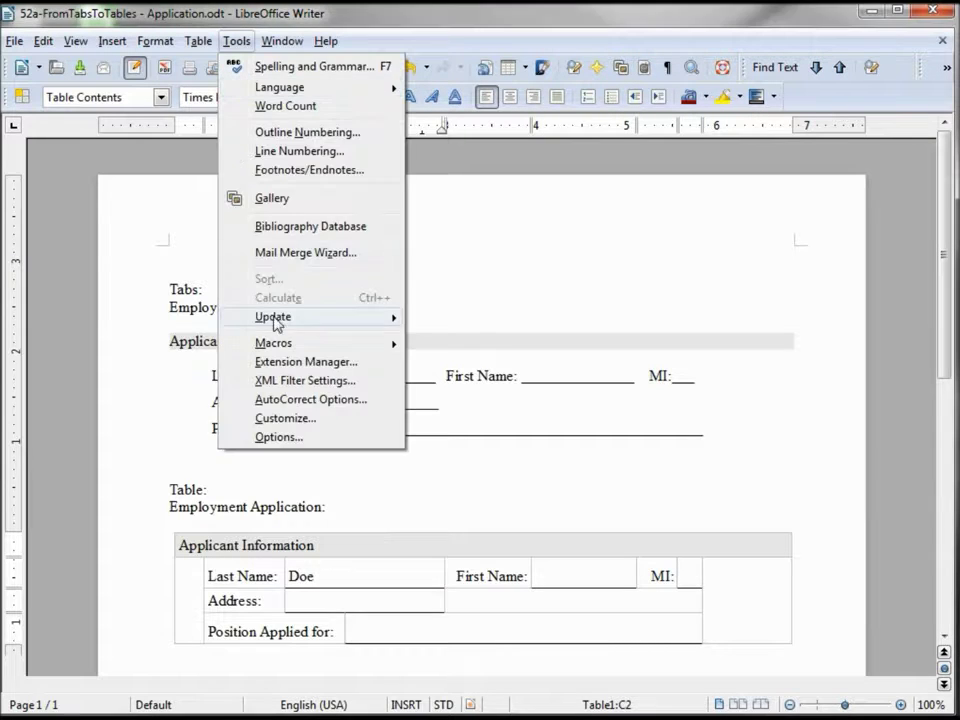
click(302, 440)
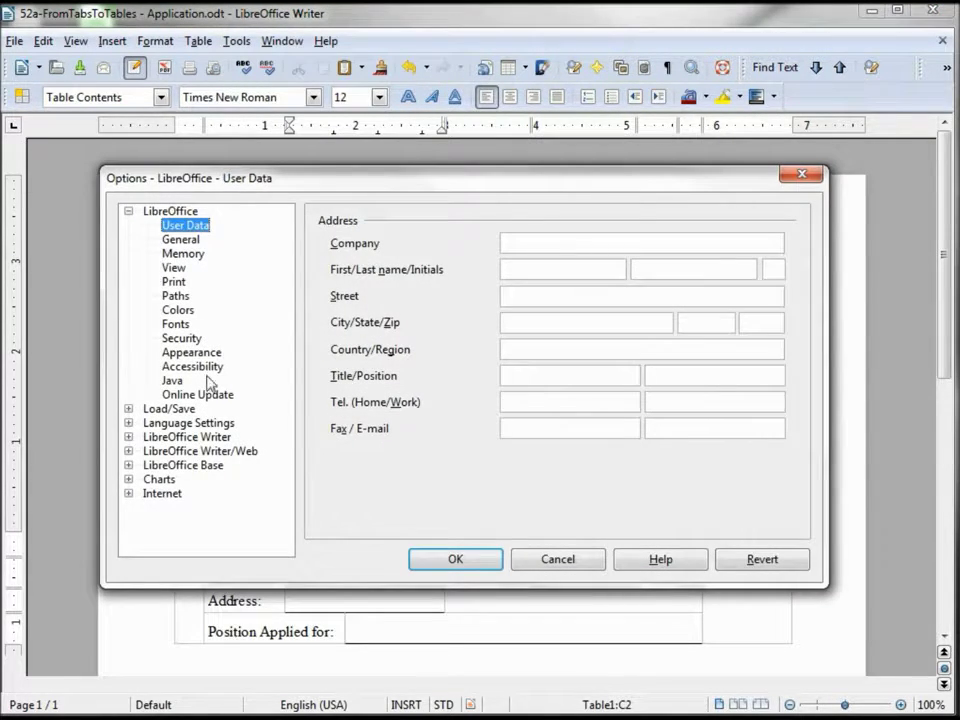
click(210, 440)
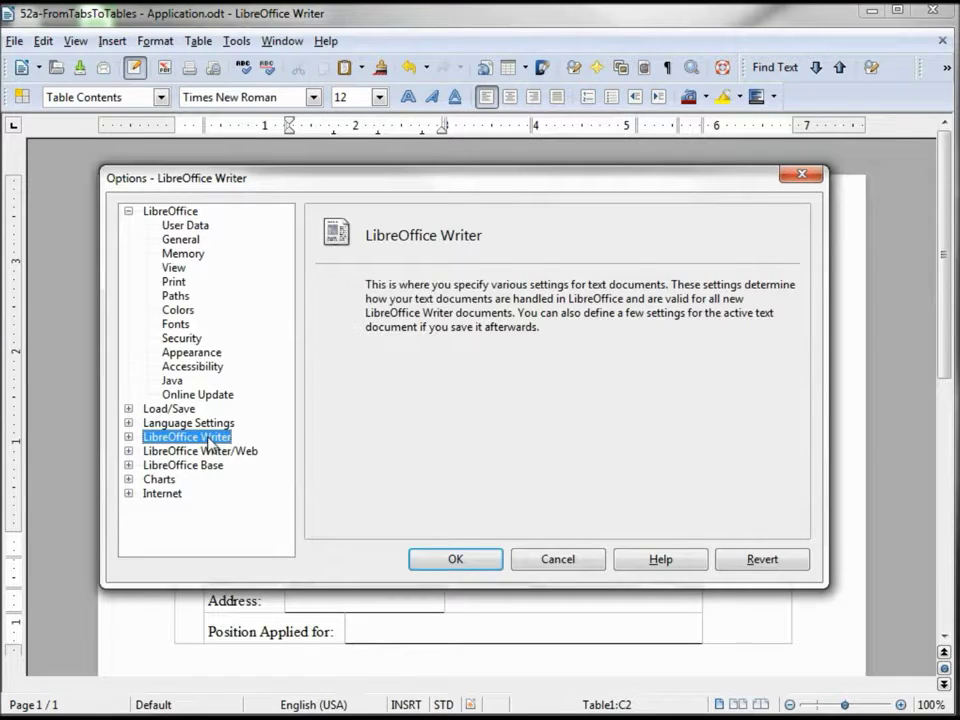
click(128, 438)
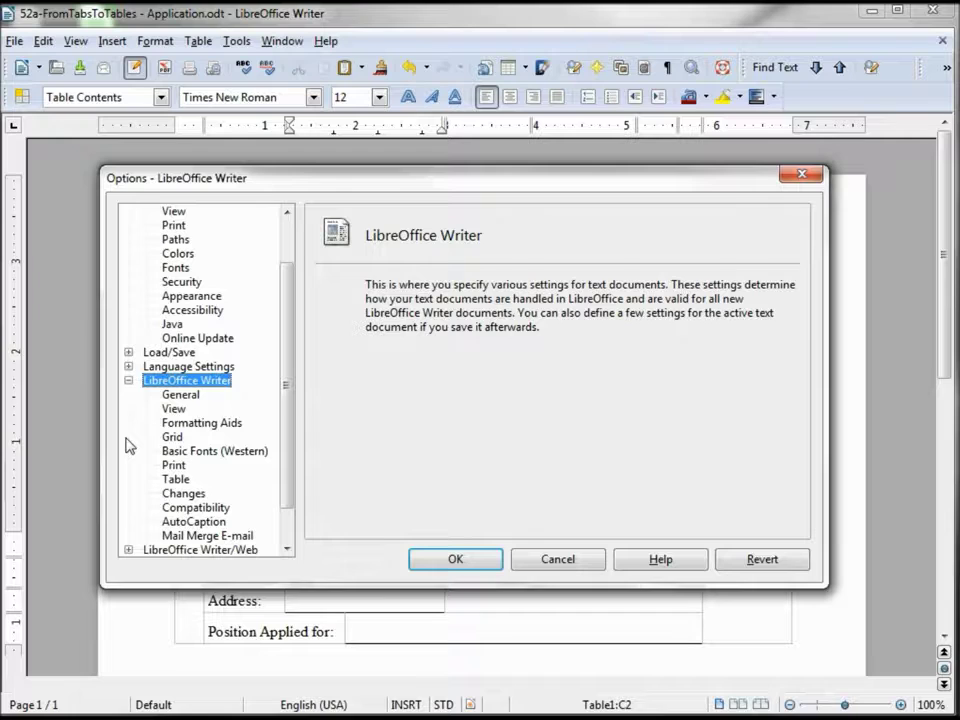
click(173, 425)
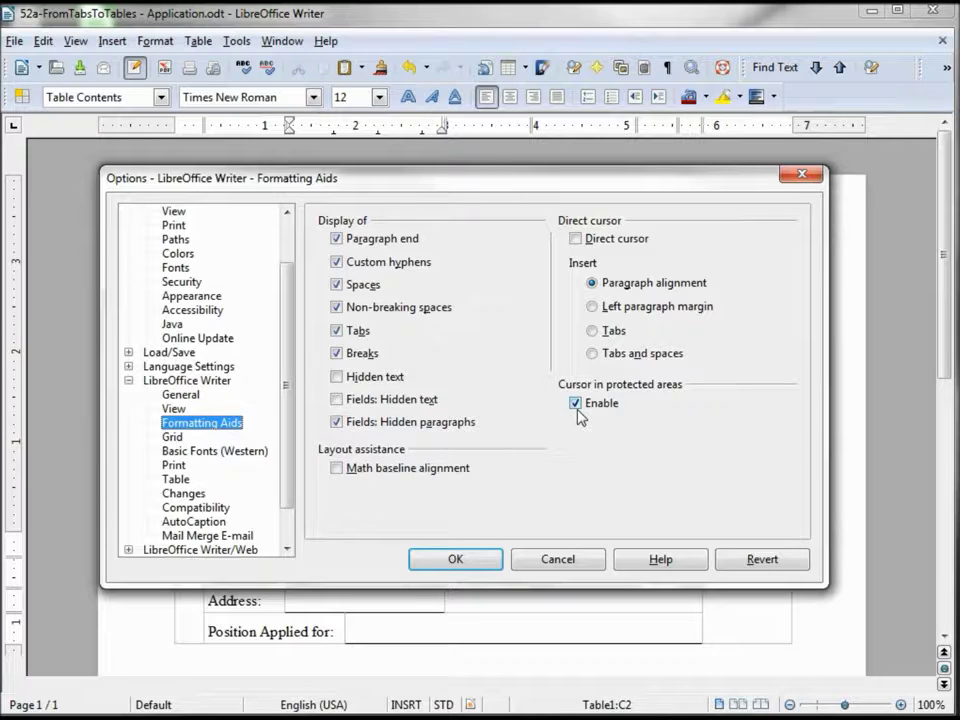
click(476, 561)
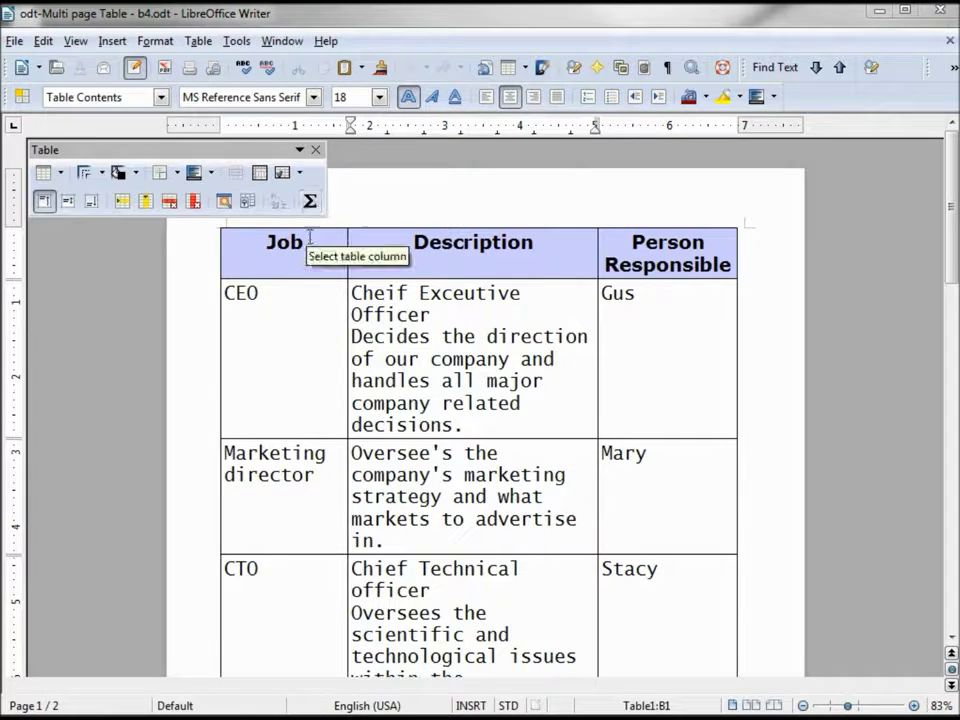
Examine the background color settings and the Cell, Row and Table targets in the job table's properties, leaving without changes.
click(248, 204)
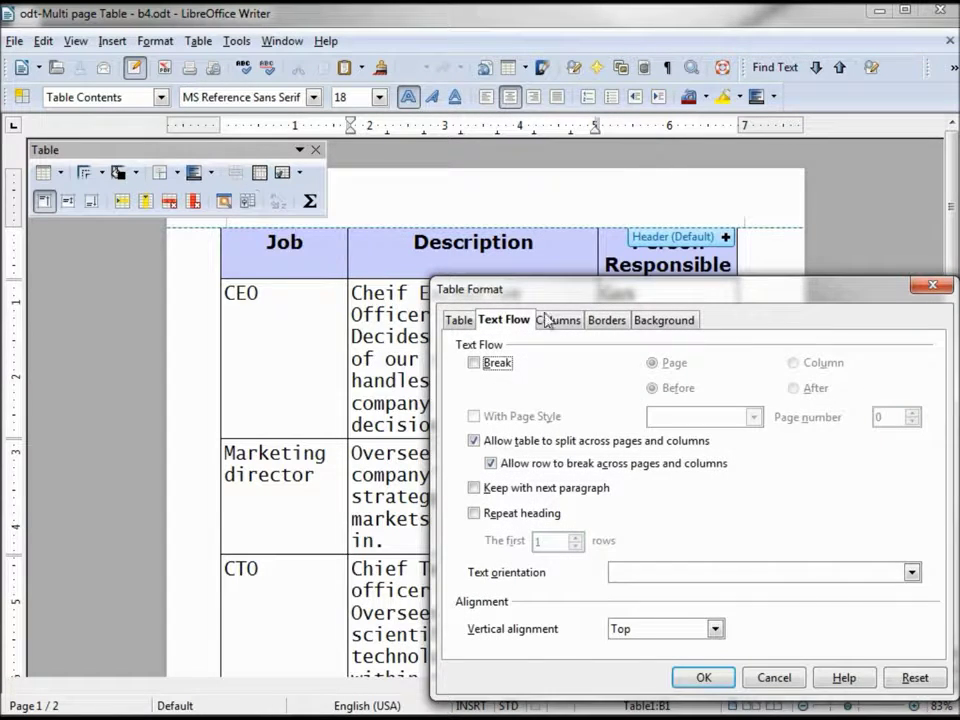
click(659, 321)
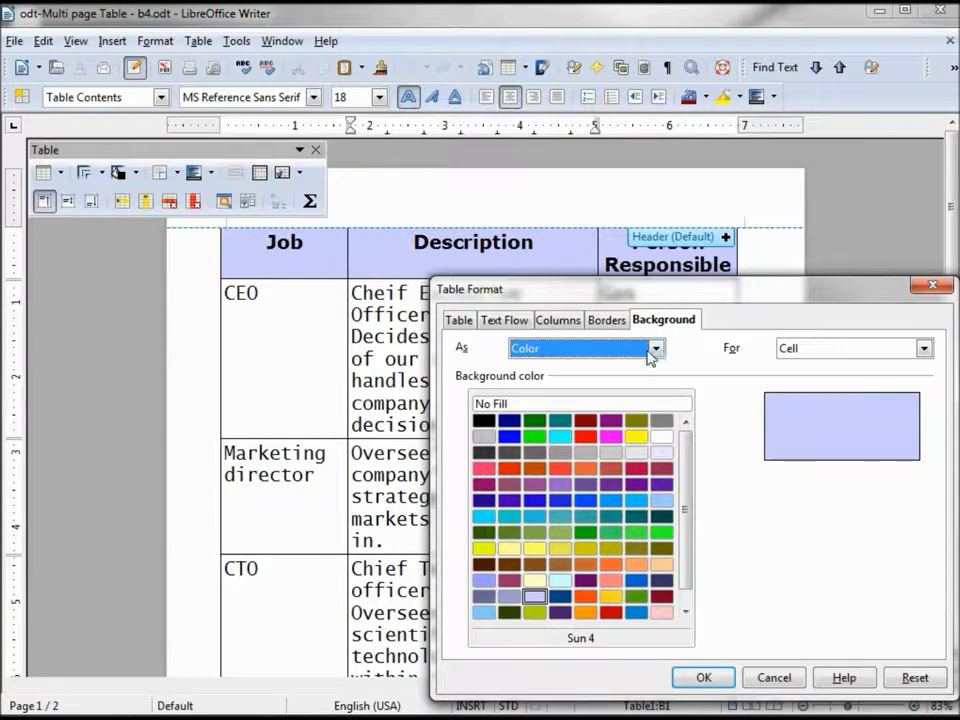
click(924, 349)
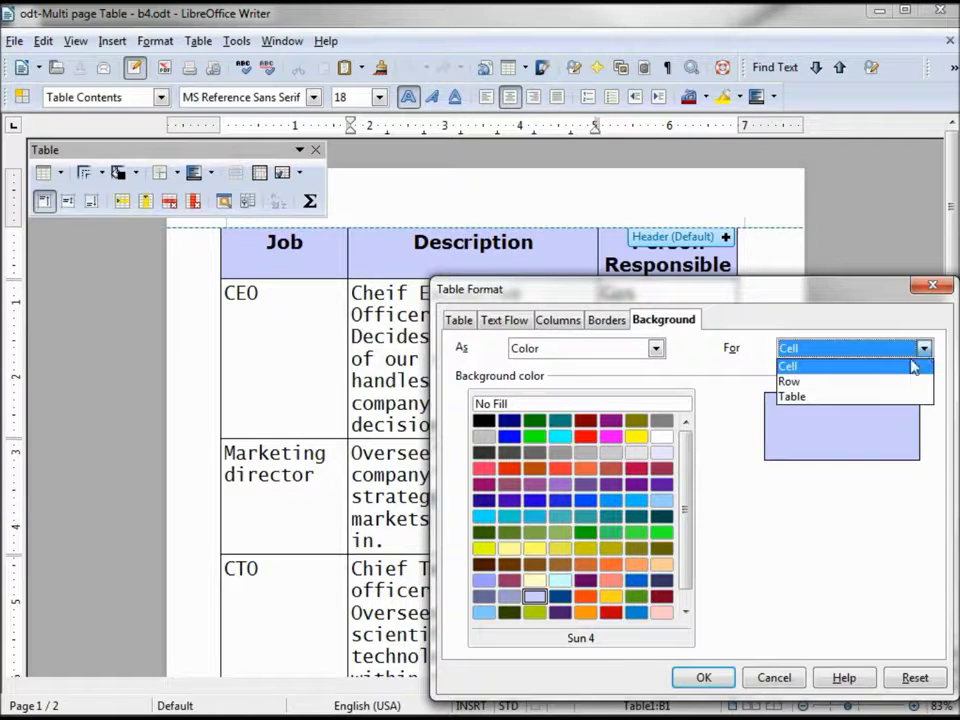
click(828, 314)
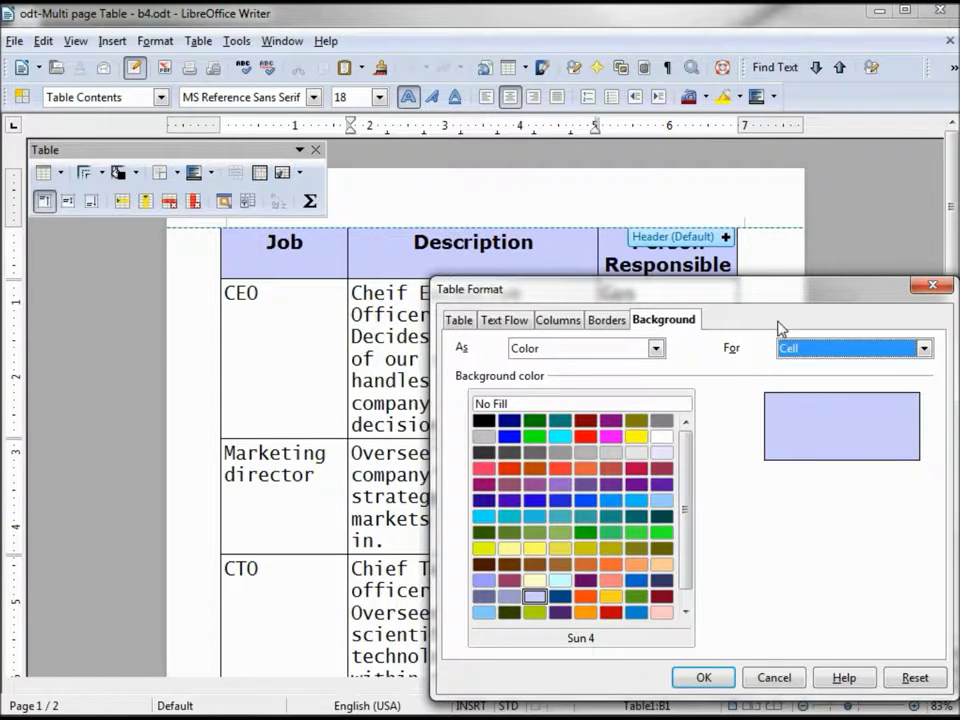
click(773, 678)
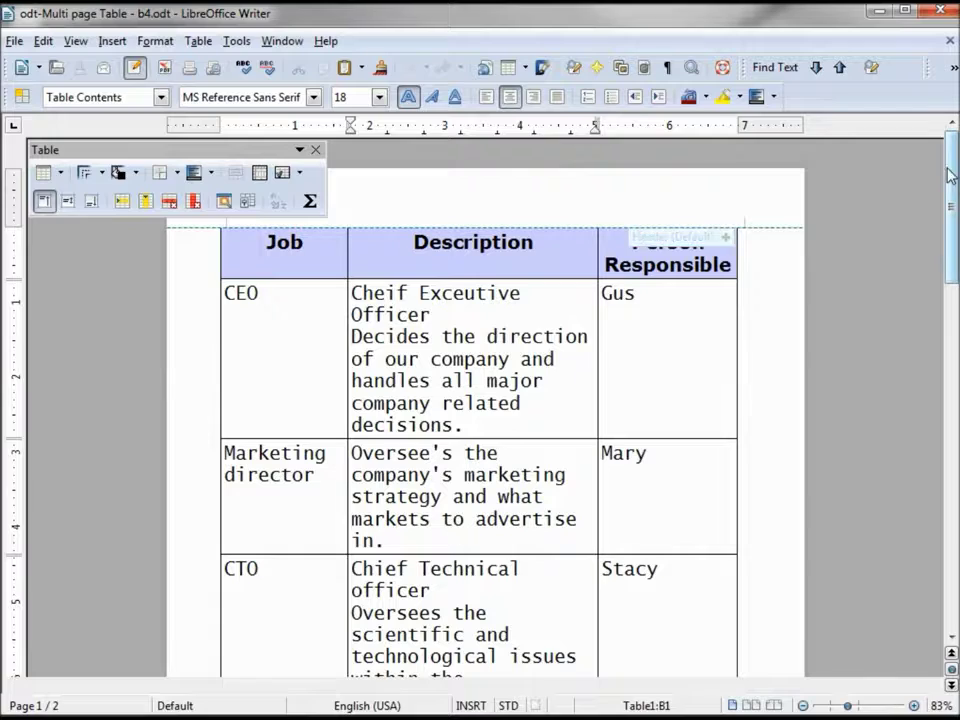
Set the job table's first 1 row to repeat as a heading across pages and check the second page.
drag(950, 168, 953, 298)
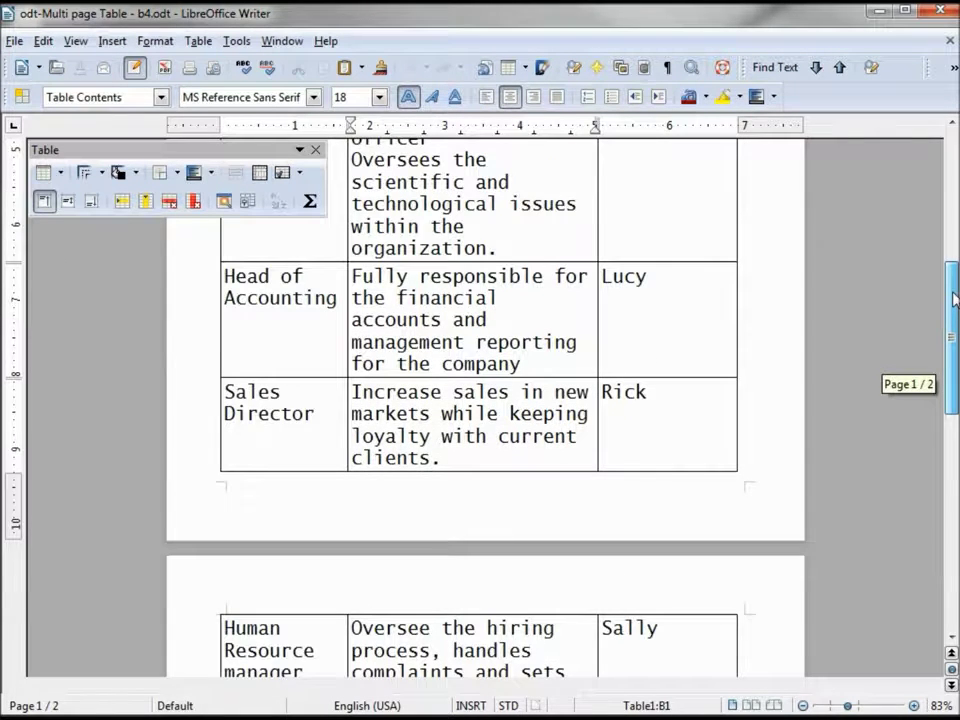
click(249, 203)
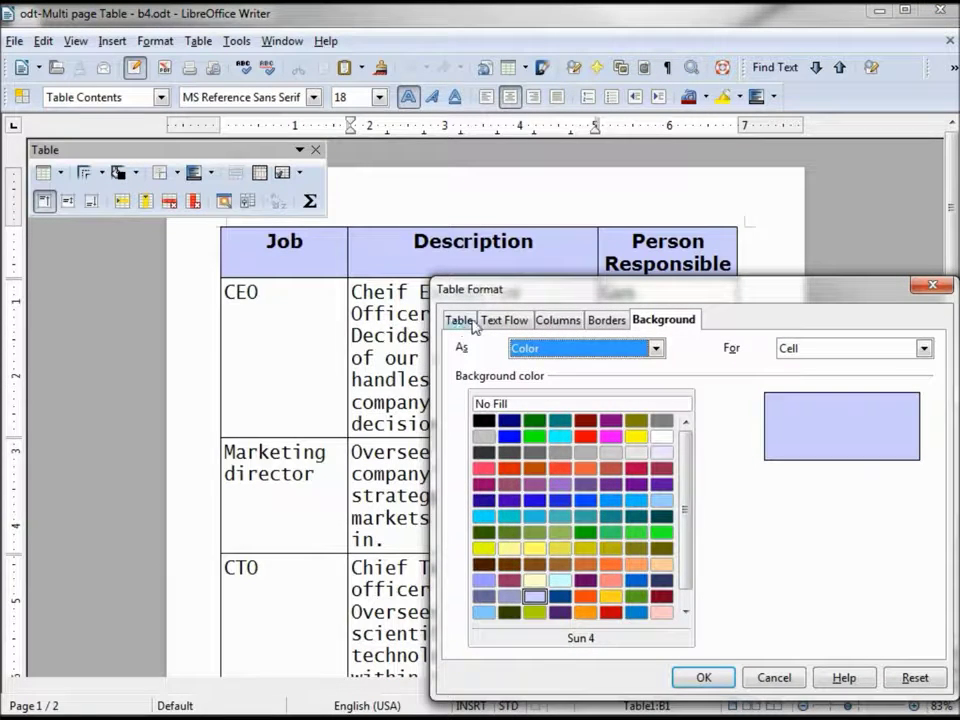
click(499, 322)
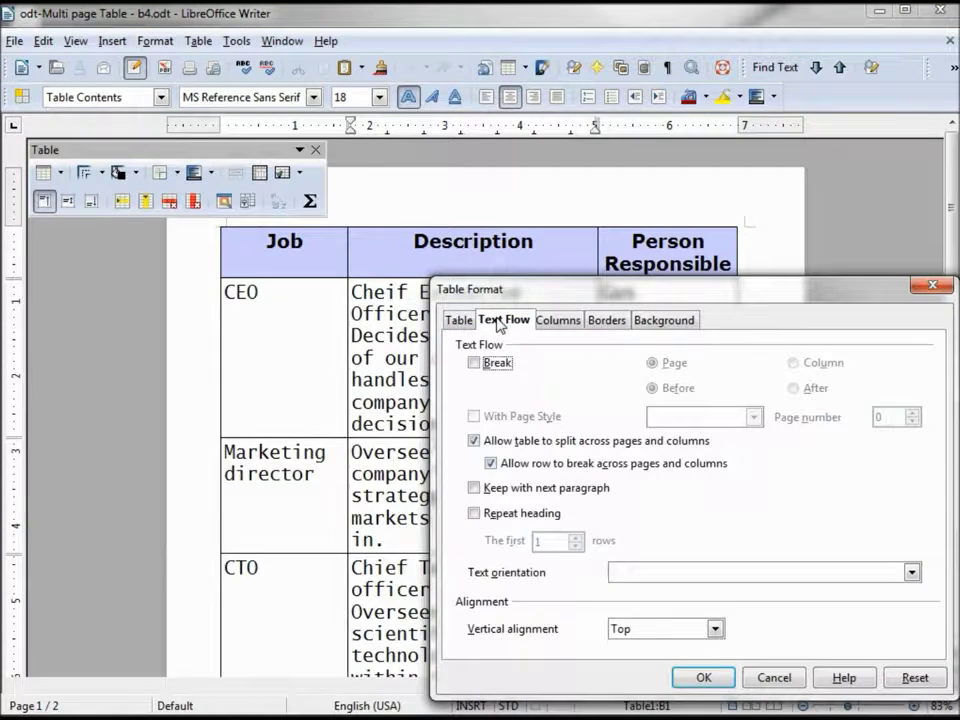
click(474, 513)
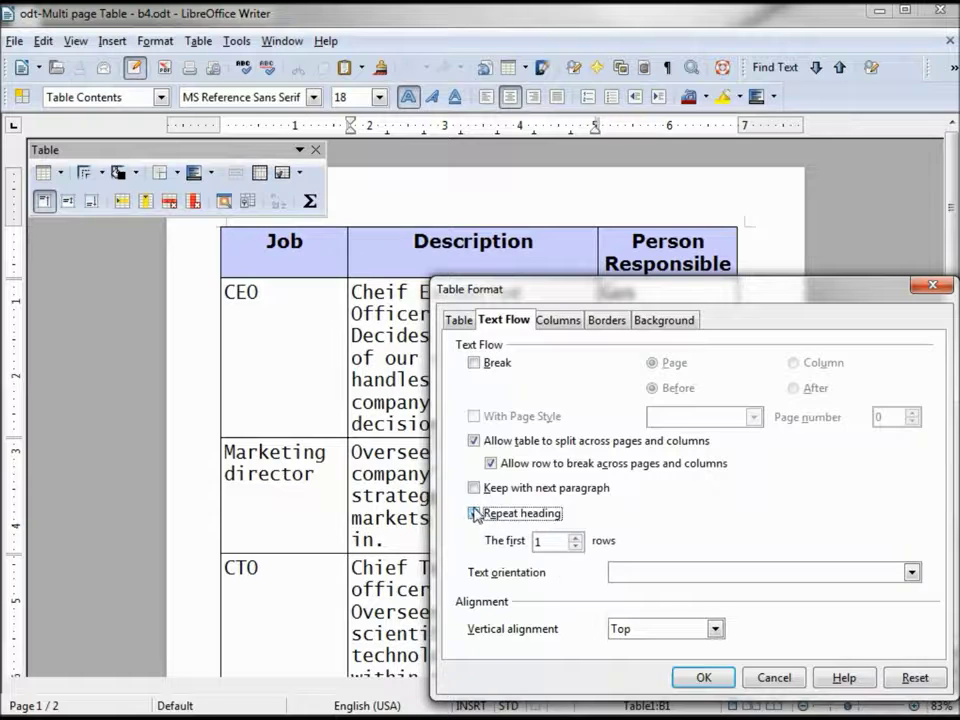
click(705, 678)
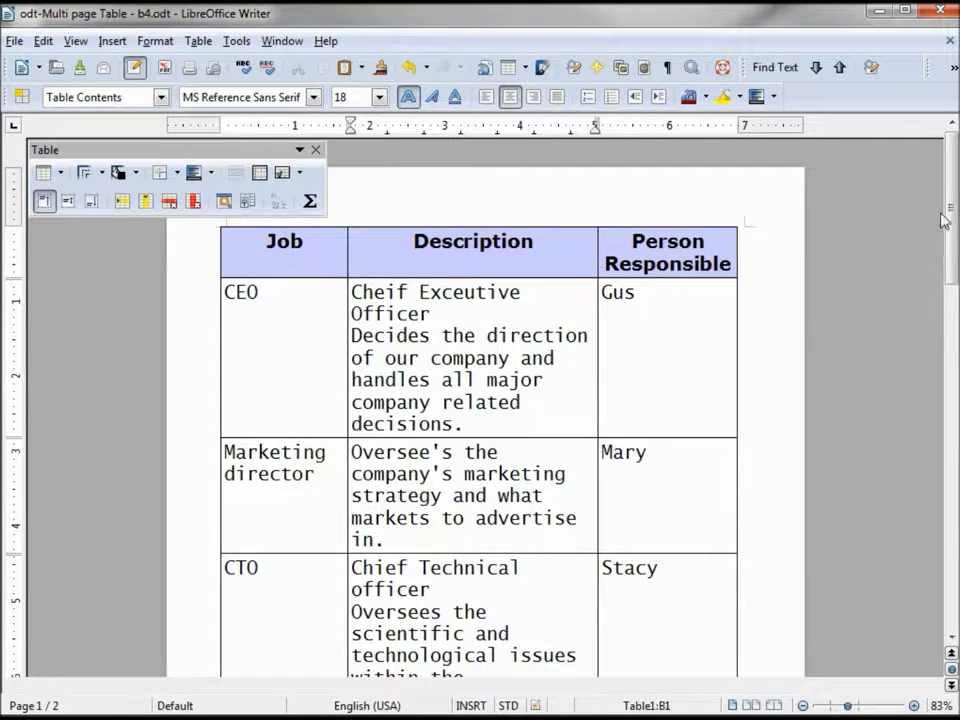
drag(951, 214, 955, 420)
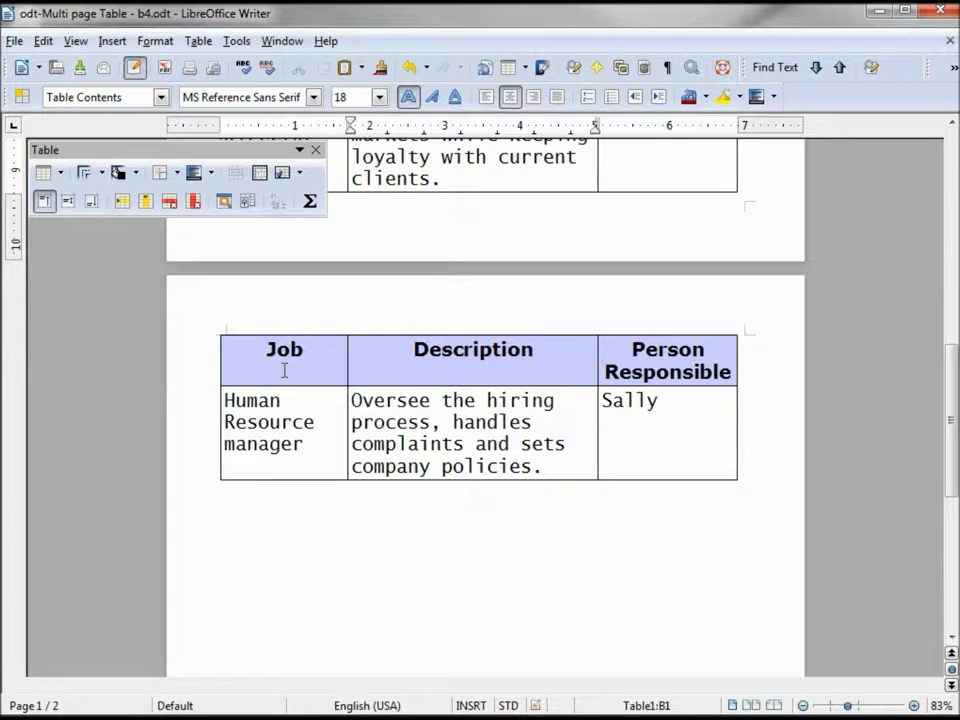
drag(952, 400, 956, 180)
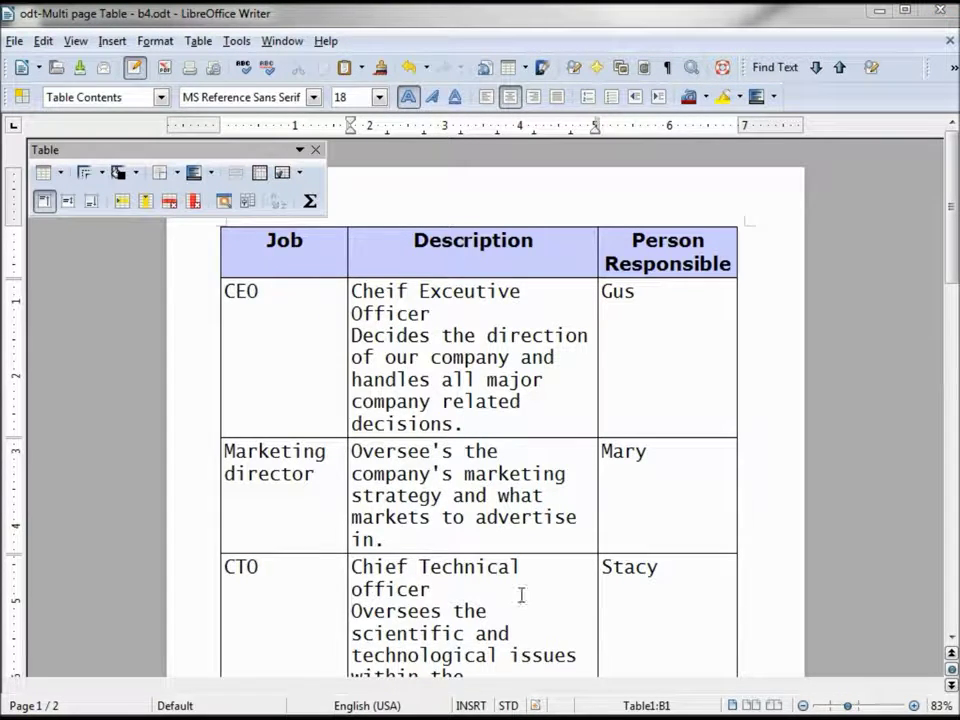
Select the entire job table and set its spacing below paragraphs to 0.26".
click(198, 44)
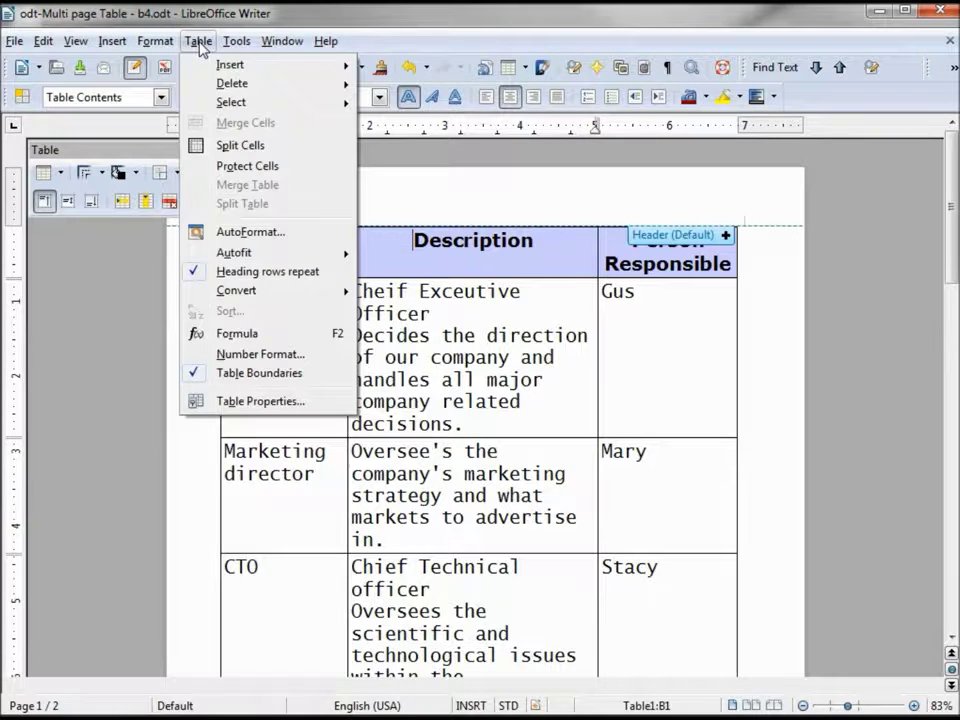
mouse_move(236, 100)
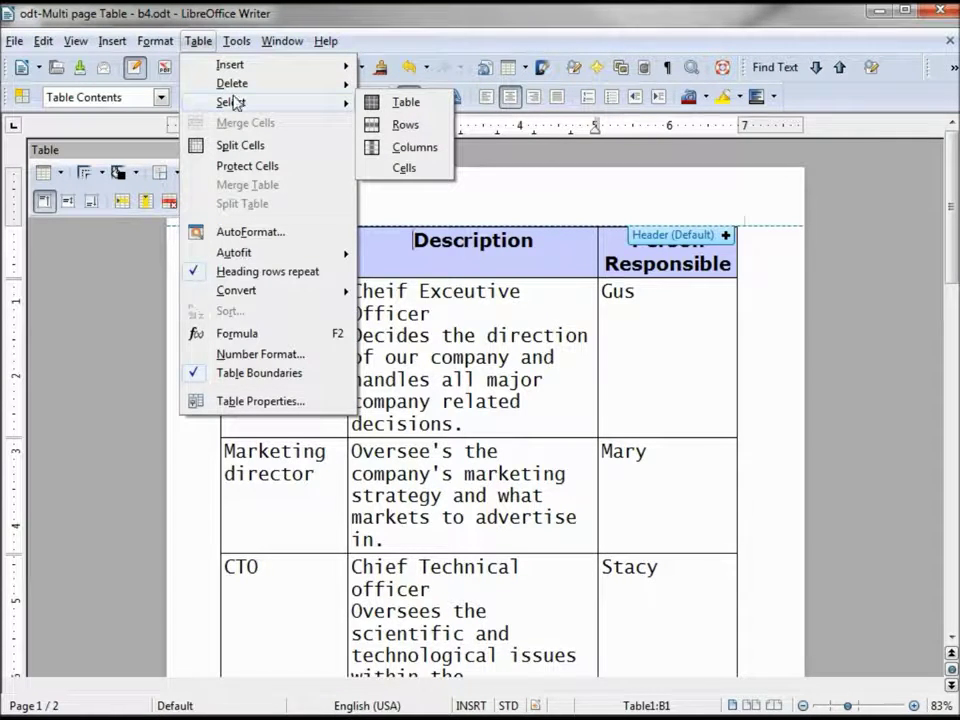
click(420, 103)
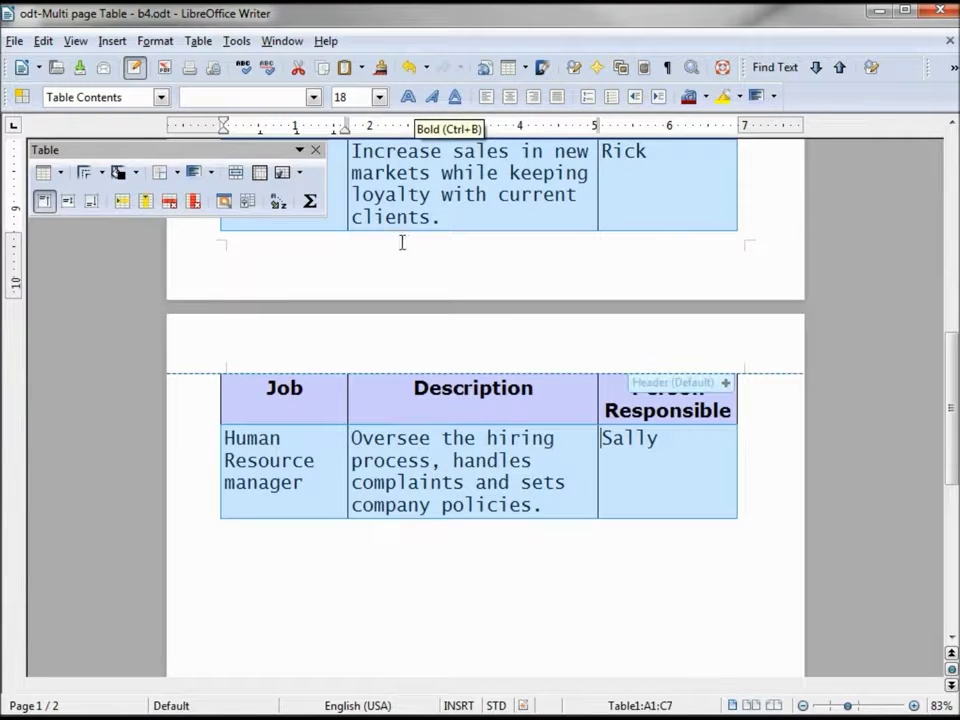
click(152, 42)
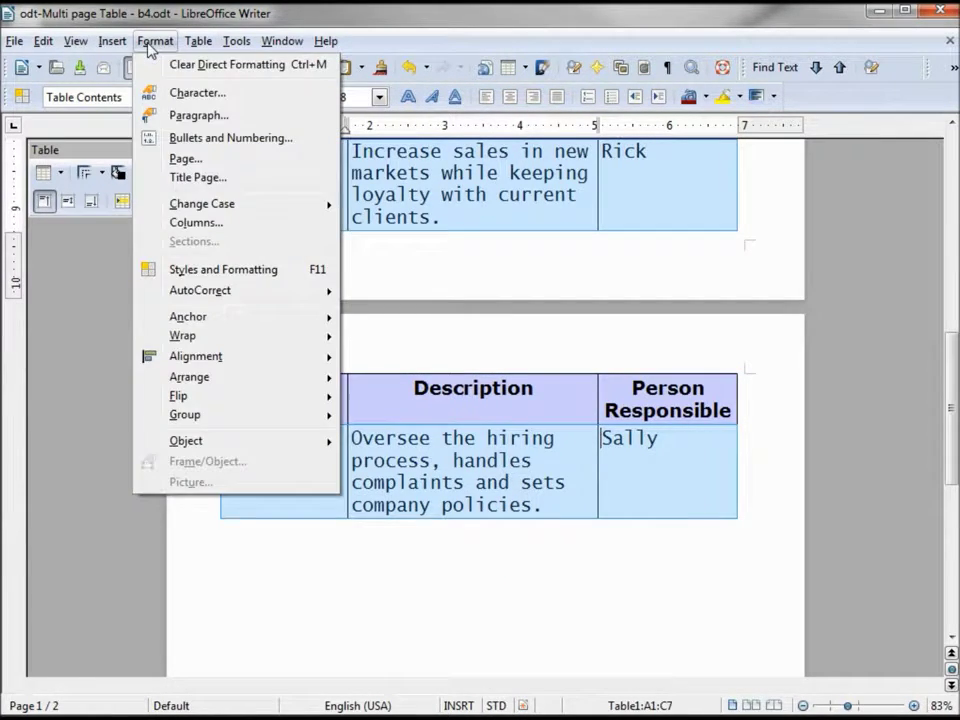
click(190, 115)
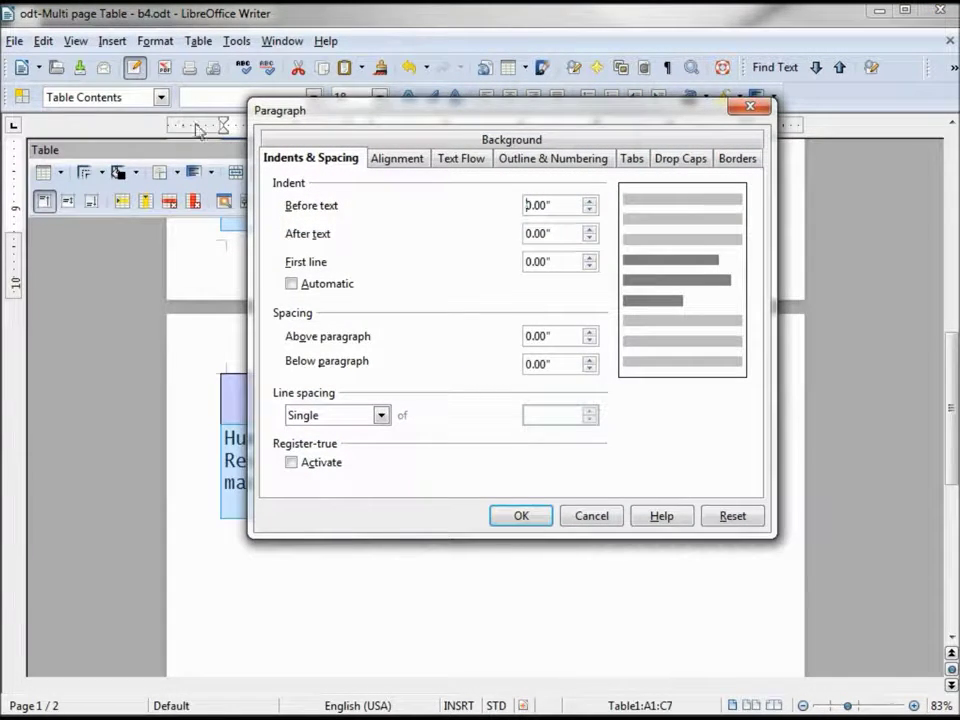
click(591, 369)
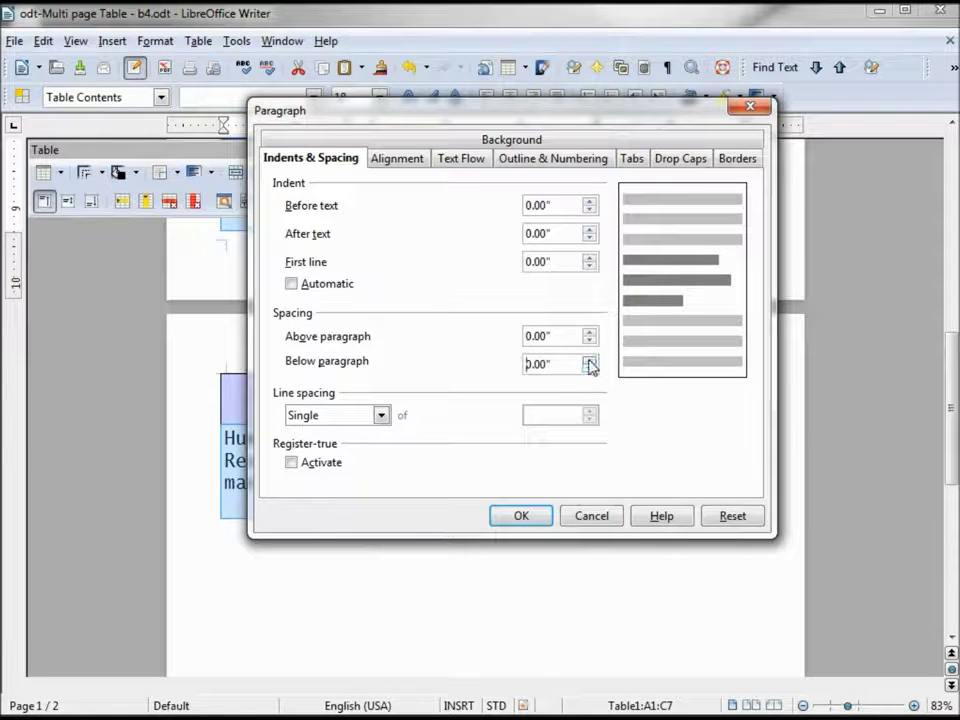
click(590, 361)
click(590, 361)
click(590, 361)
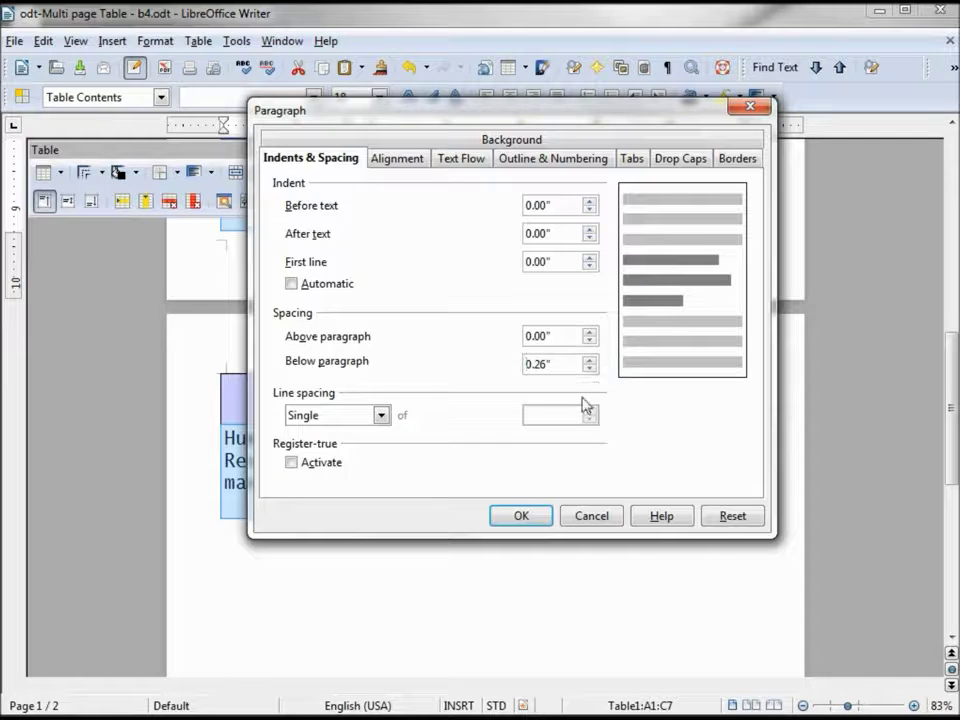
click(521, 514)
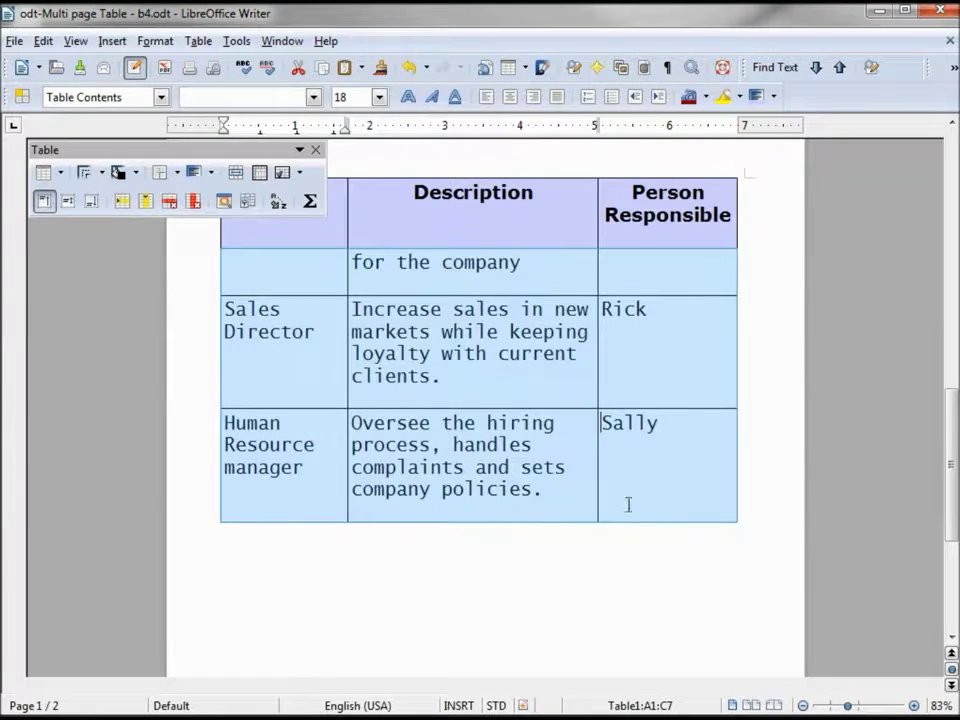
Check the paragraph spacing across the job table's rows and undo the spacing change.
drag(953, 447, 953, 203)
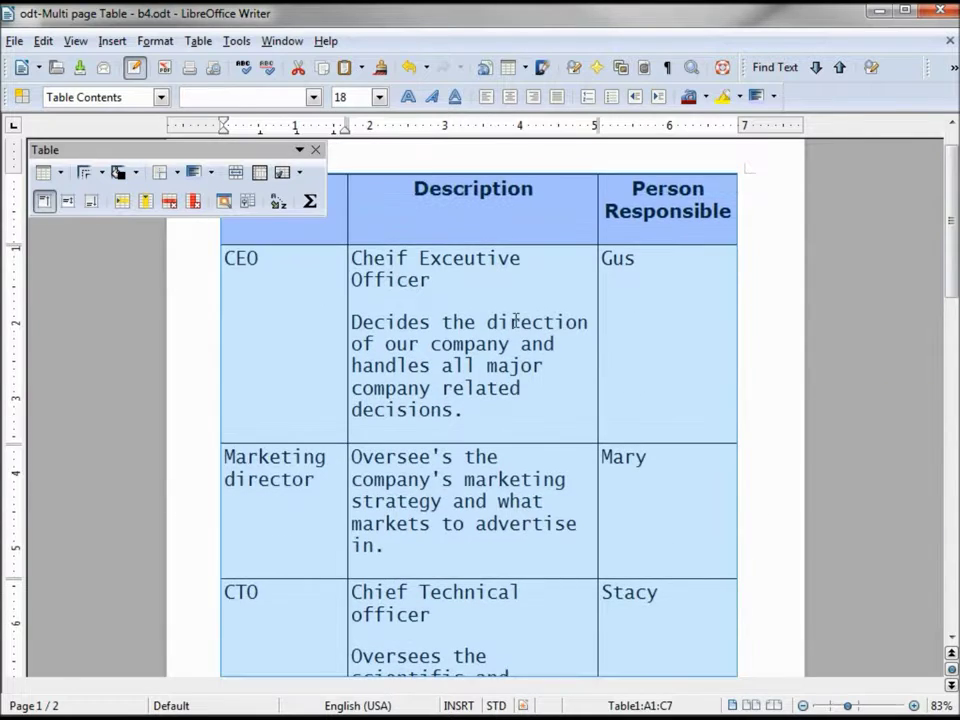
click(517, 322)
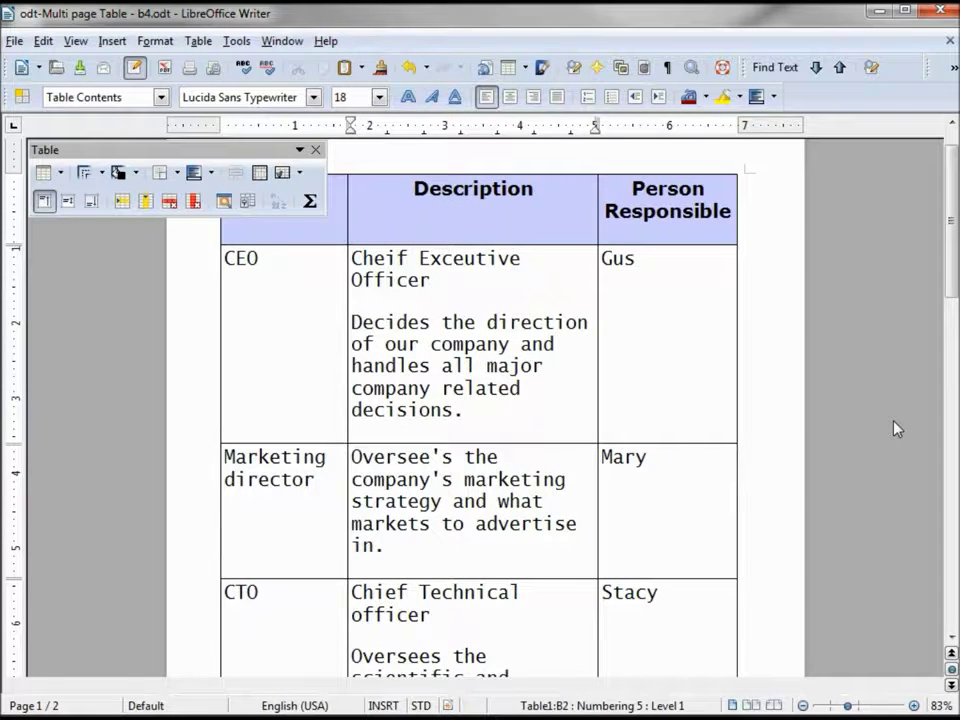
scroll(886, 452, down, 5)
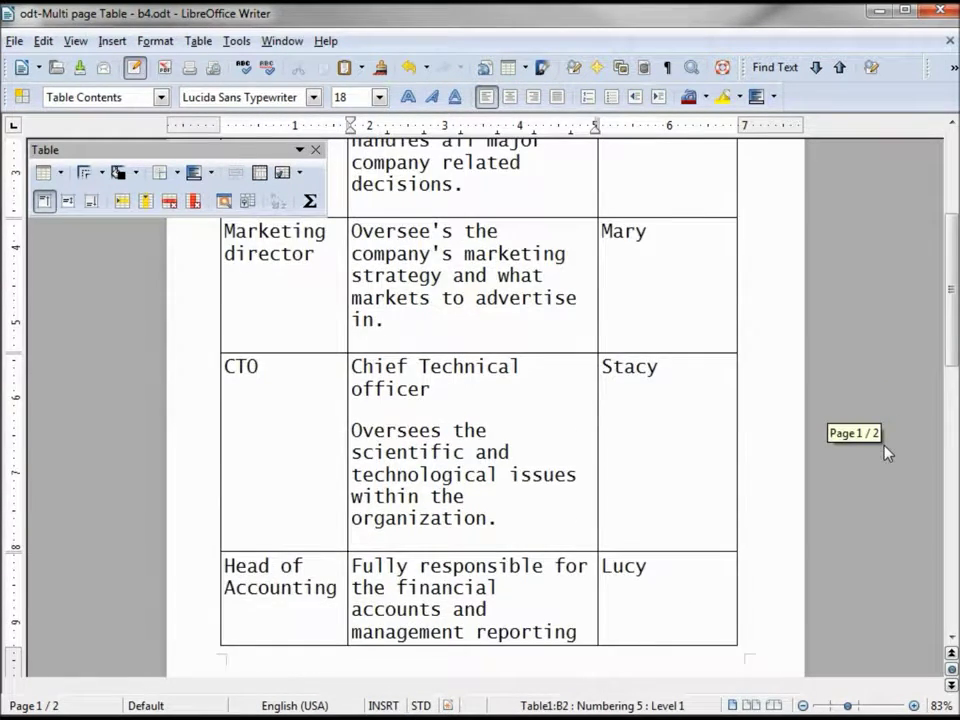
scroll(886, 452, up, 5)
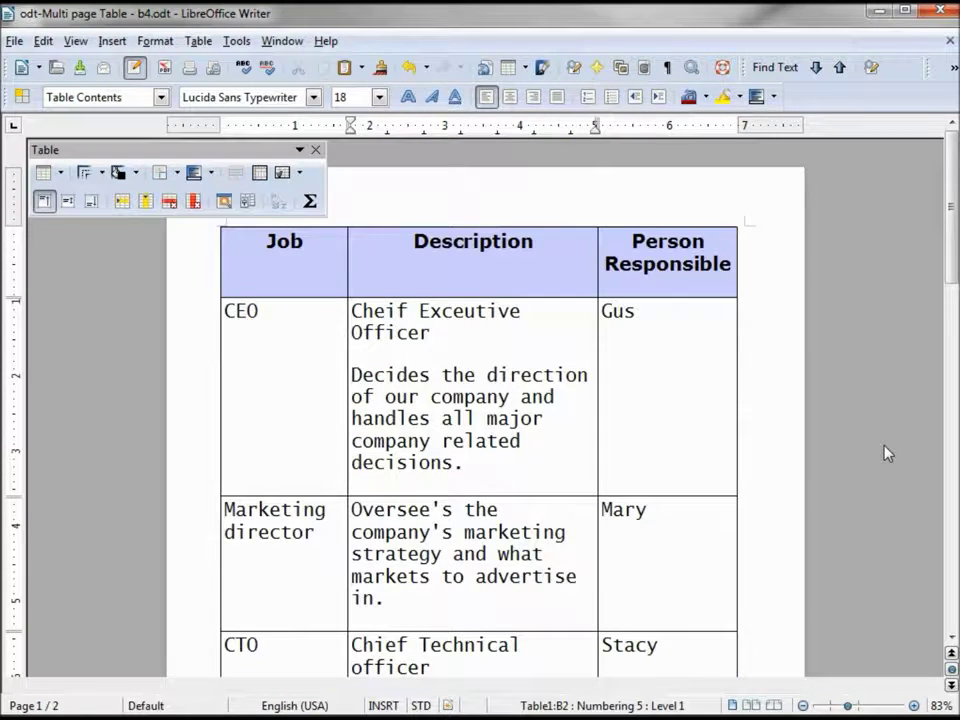
click(408, 72)
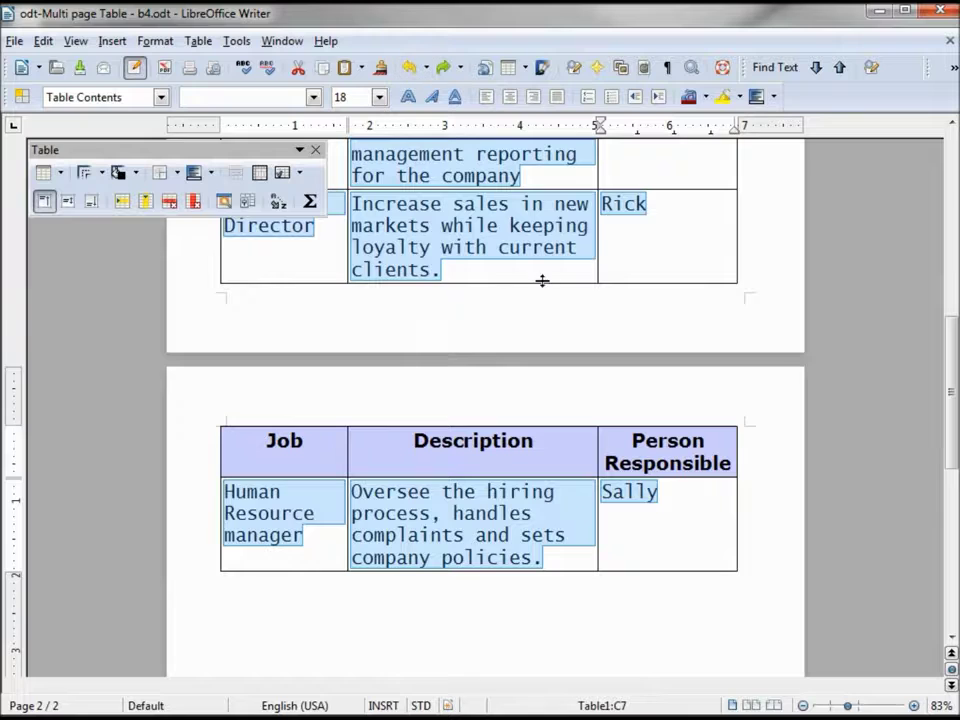
scroll(552, 269, up, 5)
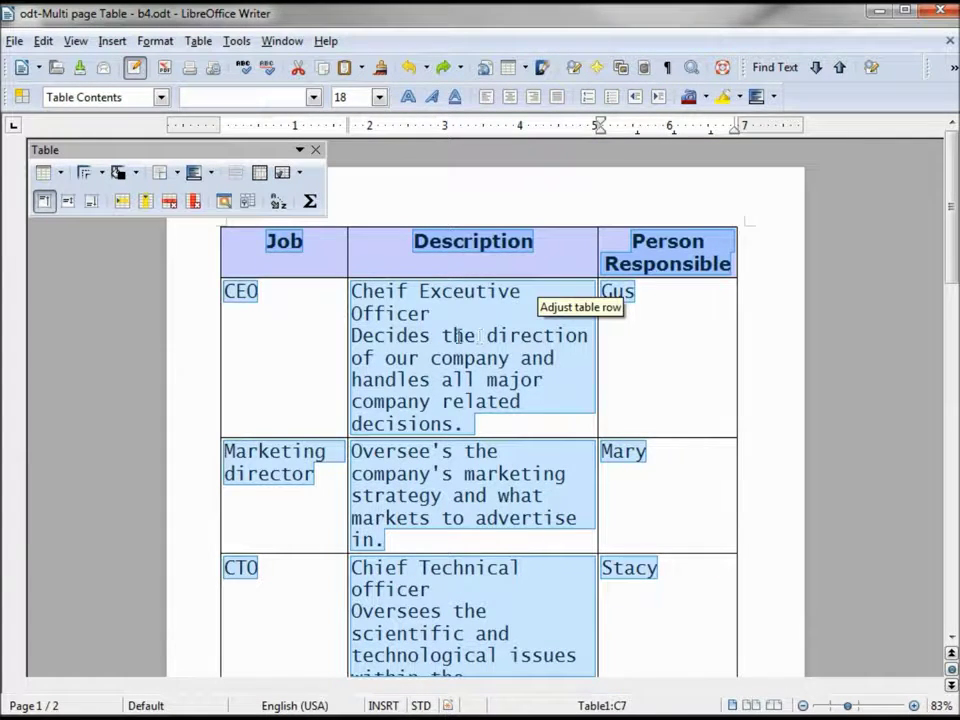
Set the job table's border spacing to contents to a synchronized 0.12" on all four sides.
click(249, 202)
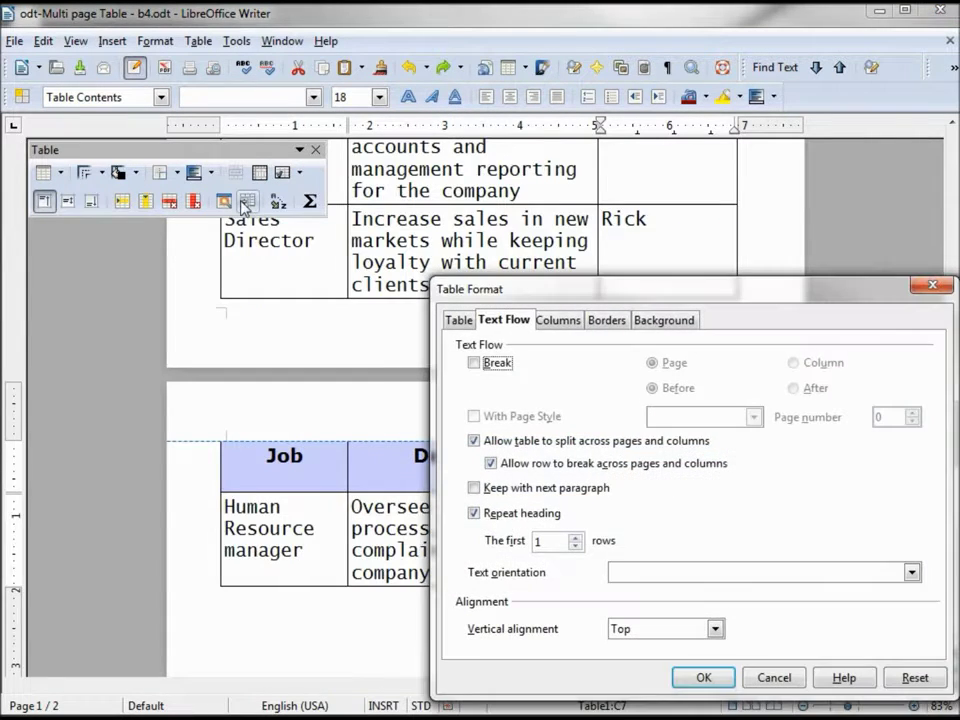
click(606, 320)
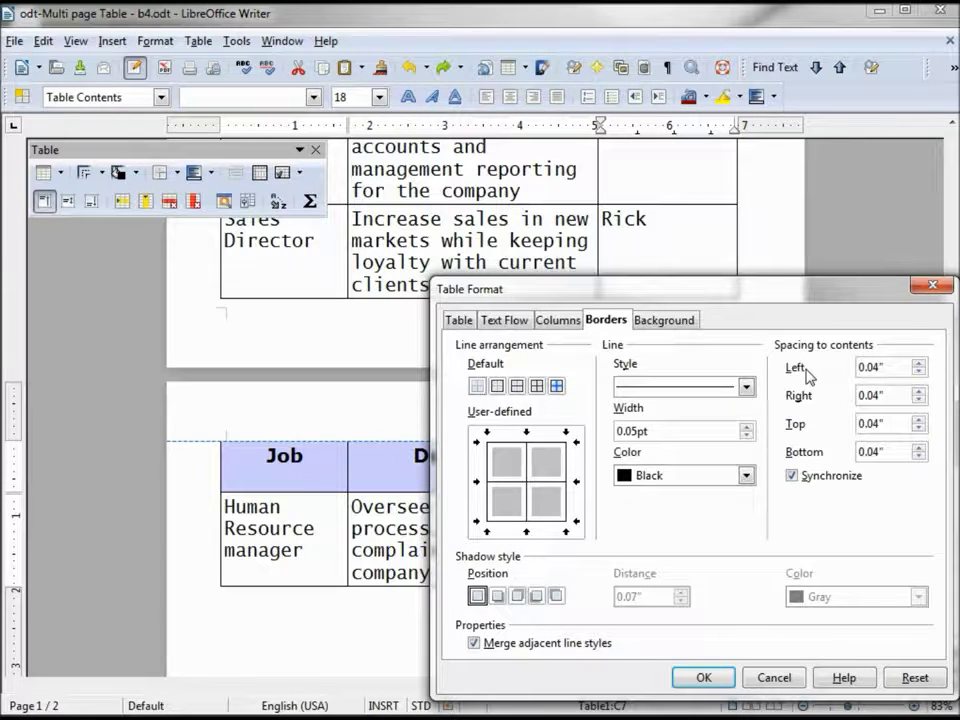
click(918, 364)
click(918, 364)
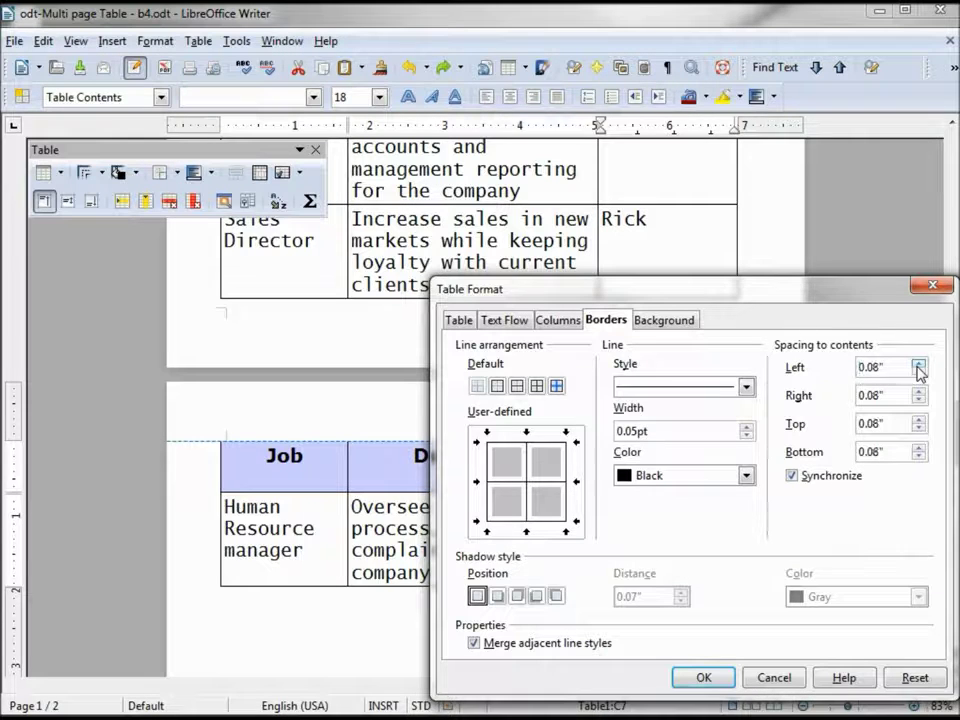
click(918, 366)
click(918, 366)
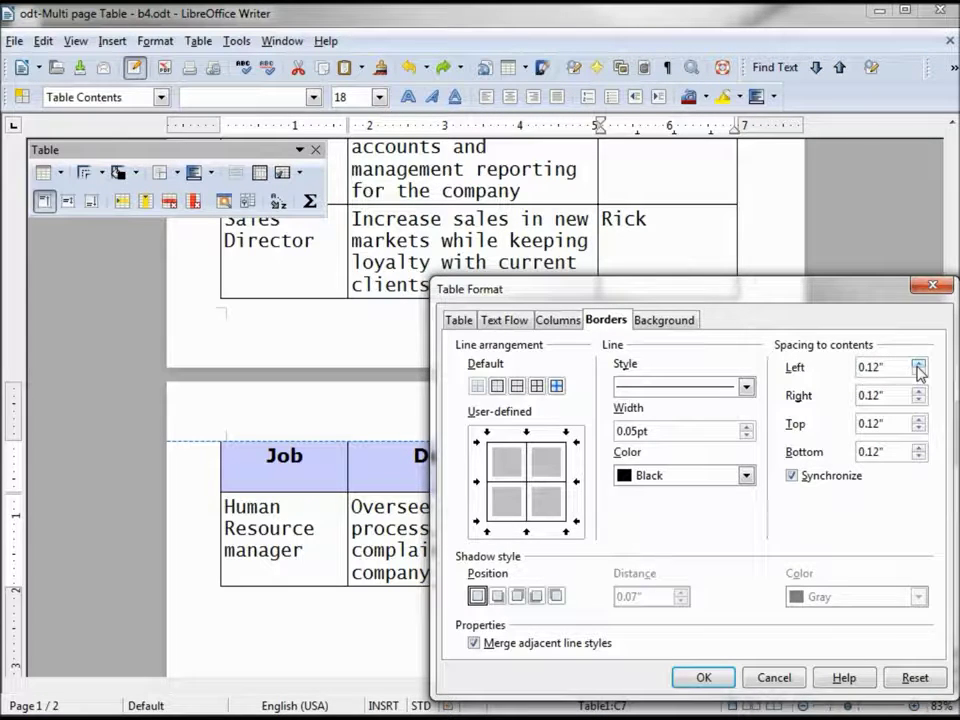
Turn off synchronized spacing to contents, set the bottom spacing to 0.26" and apply the table format.
click(792, 476)
click(918, 449)
click(918, 449)
click(918, 449)
click(918, 449)
click(918, 449)
click(918, 449)
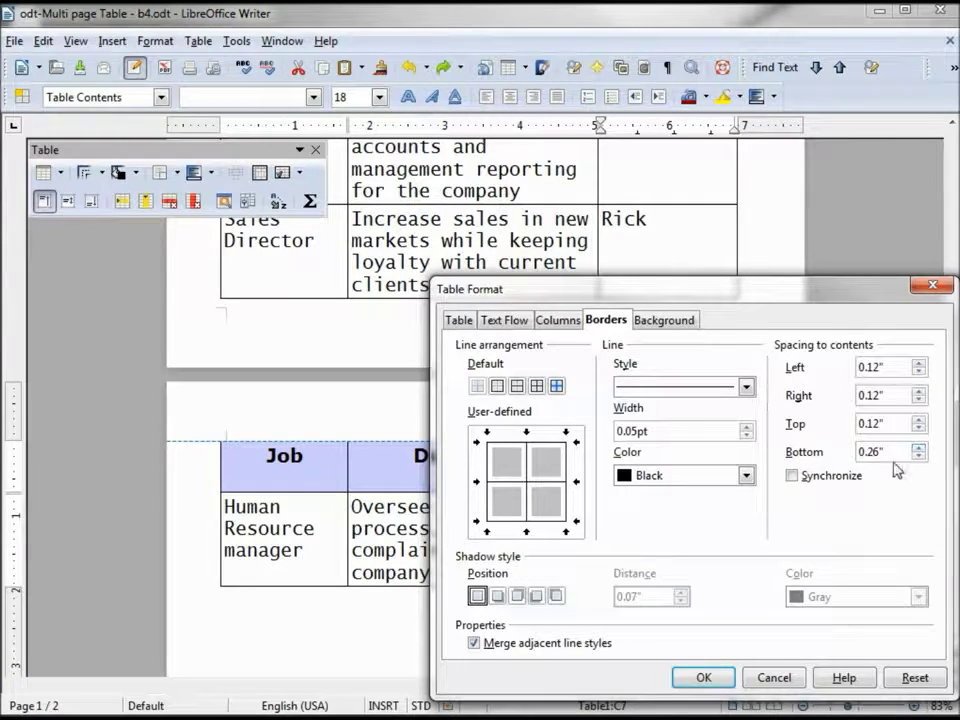
click(705, 678)
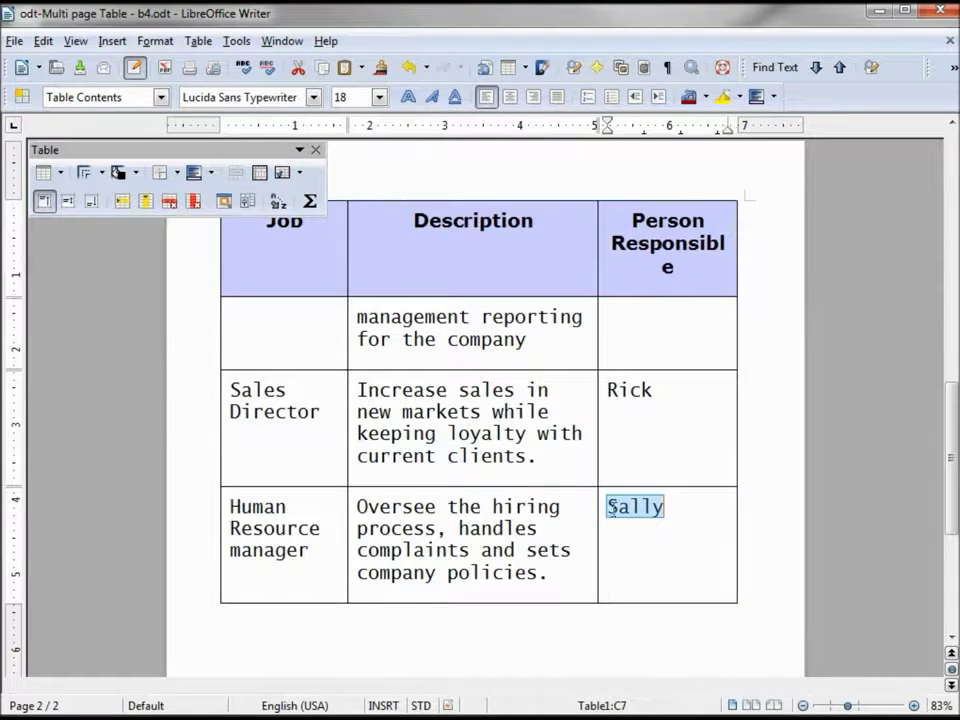